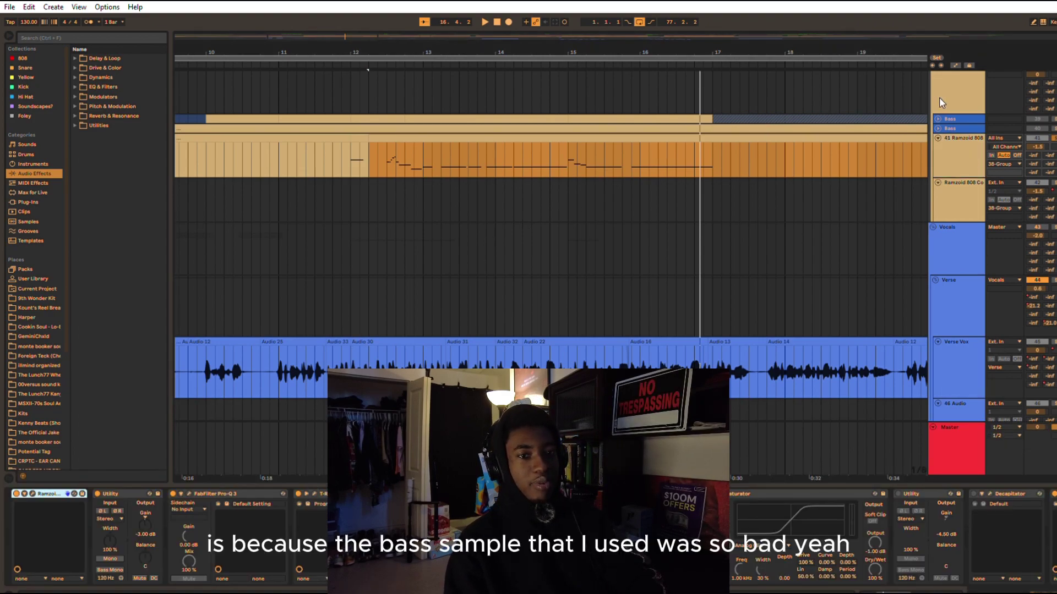
# Step: Unfold the two deactivated Bass tracks in 38 Group and examine each one in turn
pyautogui.click(938, 118)
pyautogui.click(937, 170)
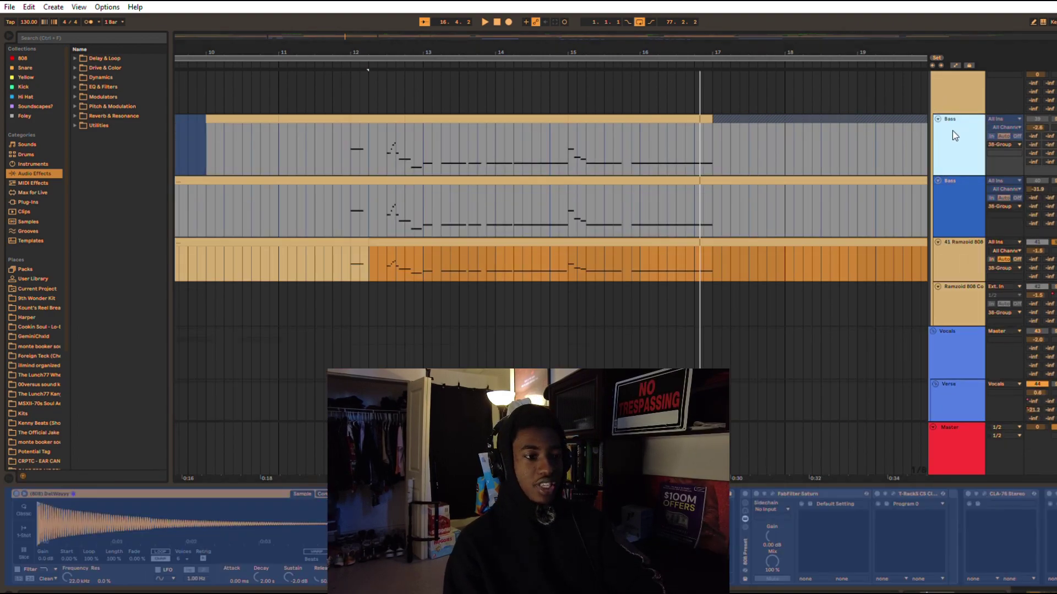
pyautogui.scroll(2, 930, 176)
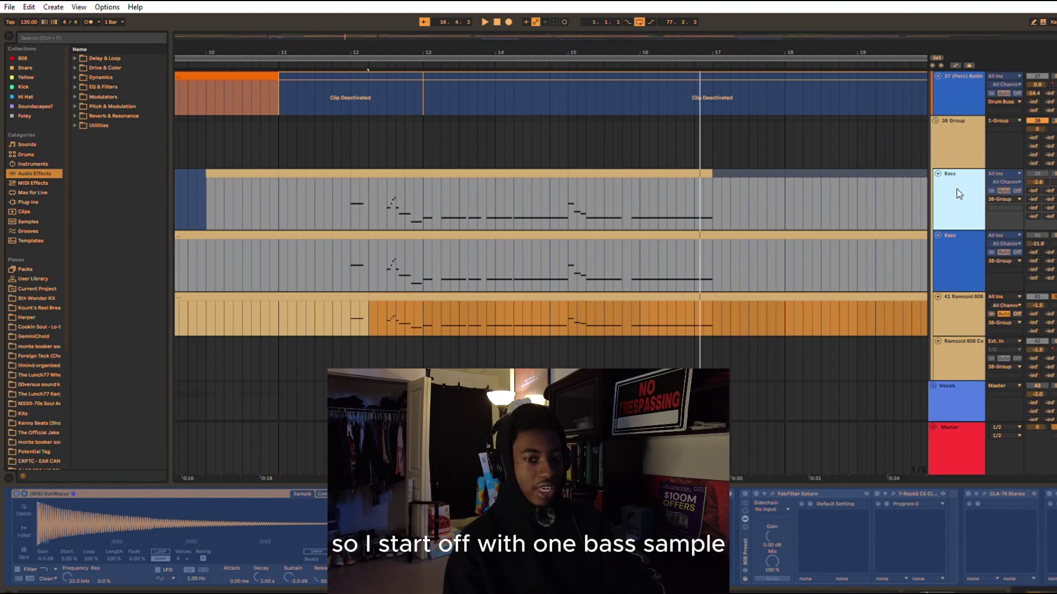
pyautogui.click(954, 245)
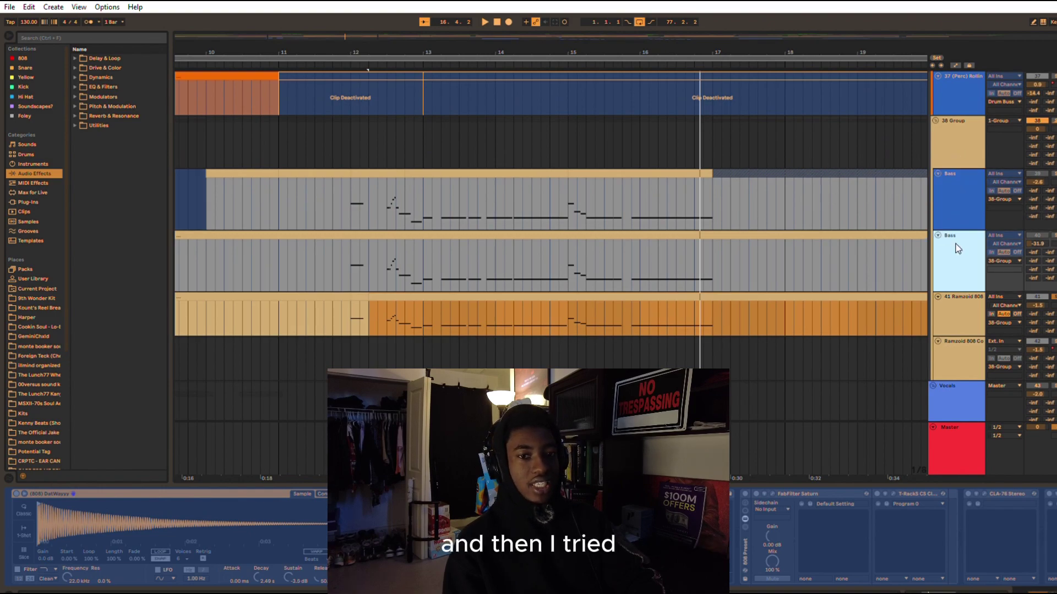
pyautogui.click(966, 212)
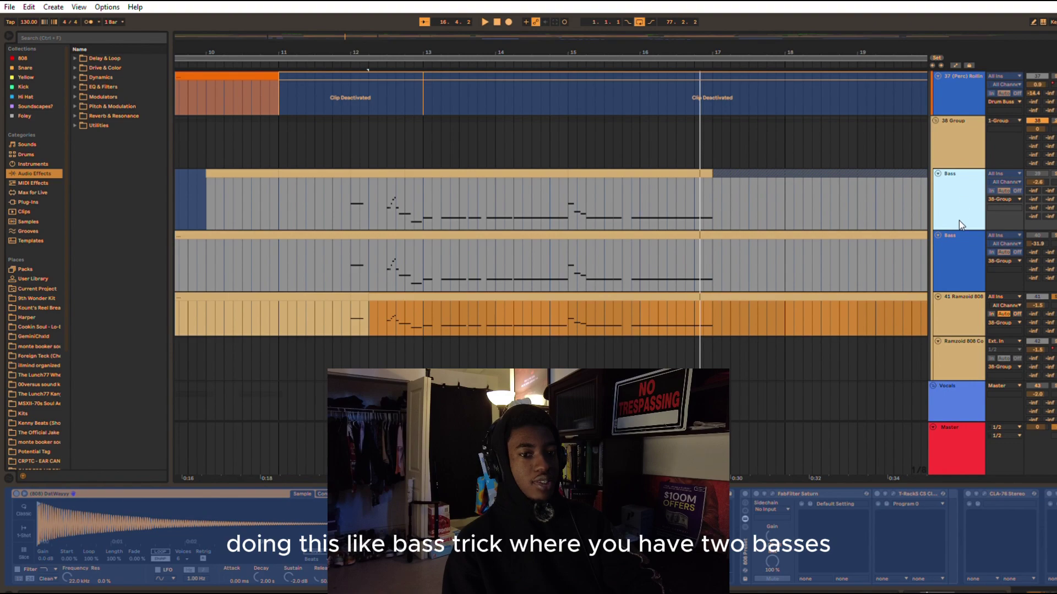
pyautogui.click(958, 236)
pyautogui.click(959, 202)
pyautogui.click(954, 238)
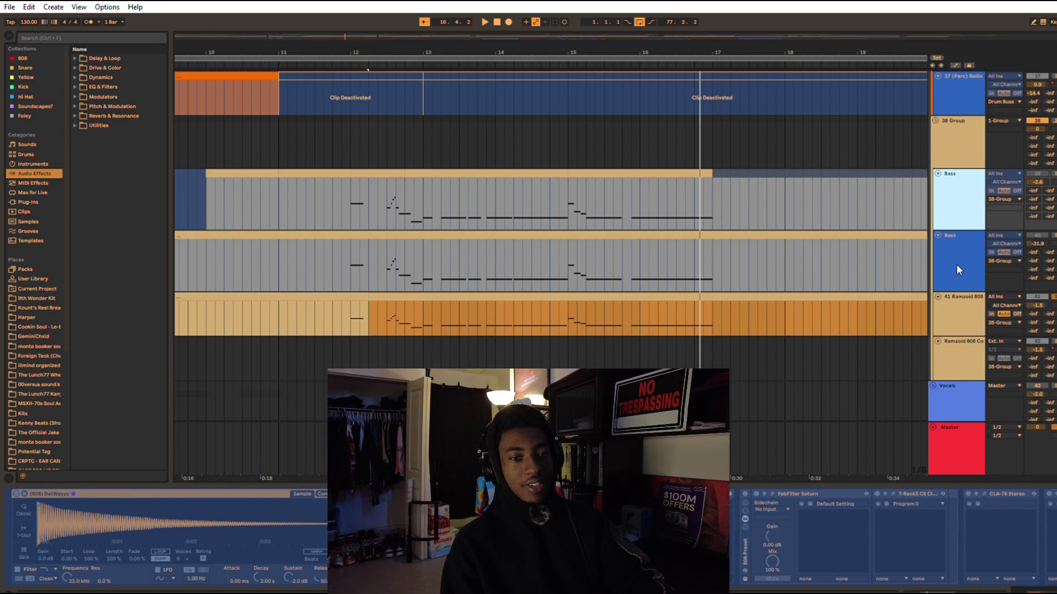
# Step: Select the 41 Ramzoid 808 track, set the insert marker at bar 12 and play the arrangement from there
pyautogui.click(958, 312)
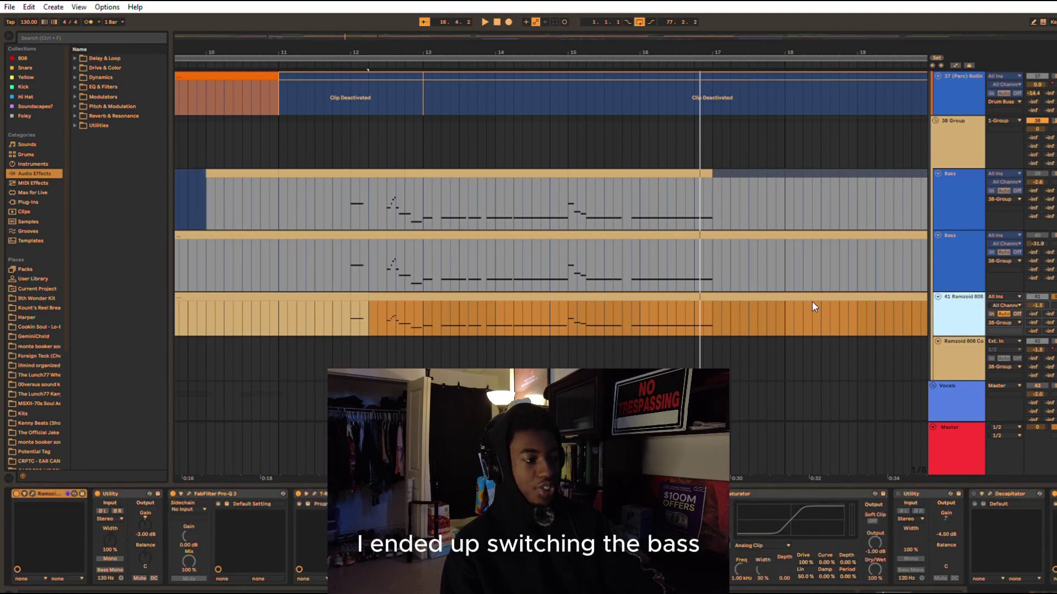
pyautogui.click(362, 302)
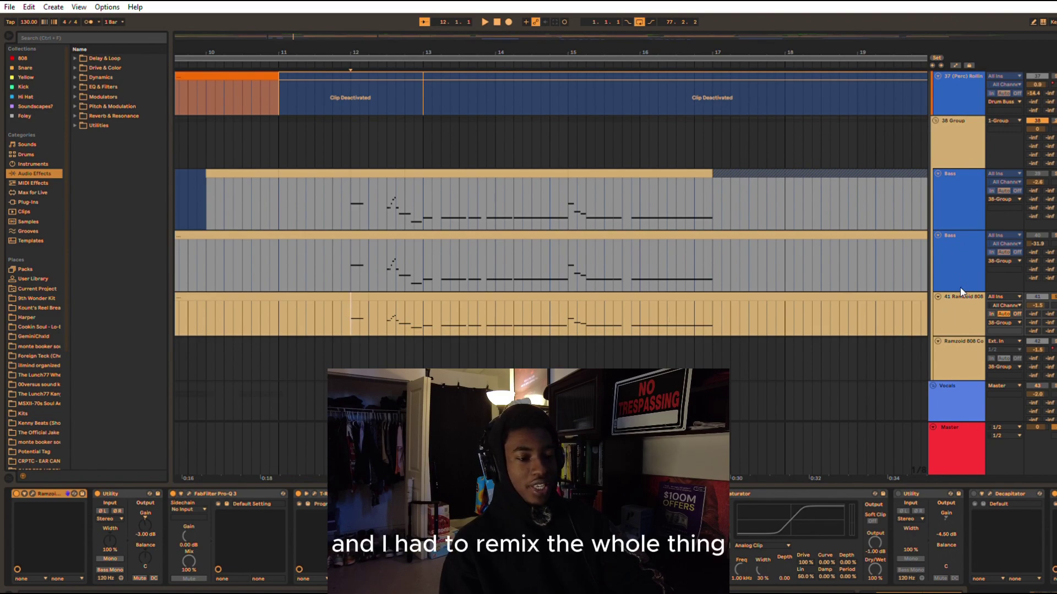
pyautogui.hscroll(4, 805, 296)
pyautogui.hscroll(-6, 804, 296)
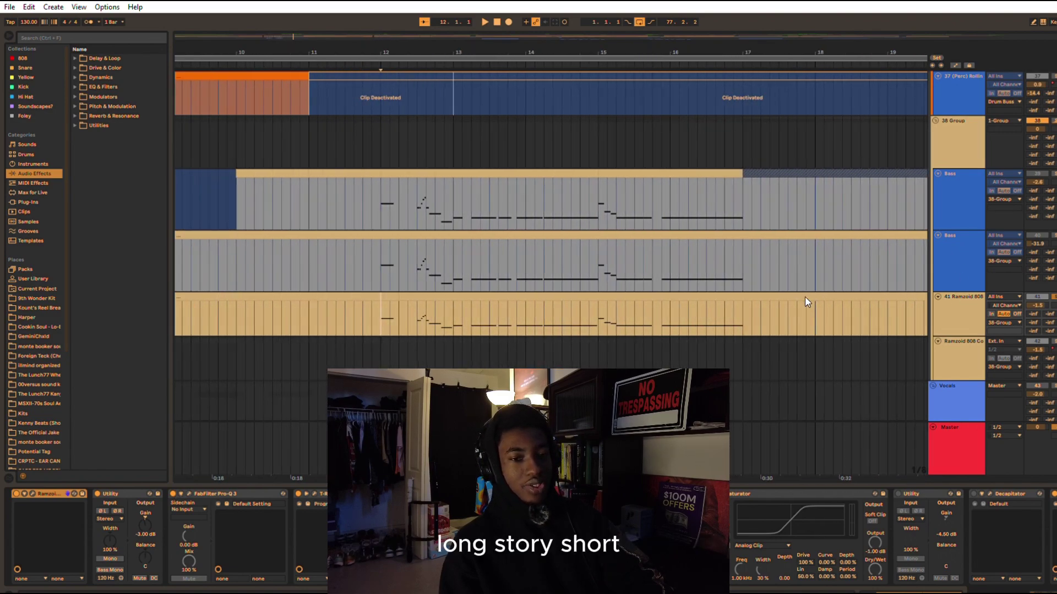
pyautogui.click(957, 299)
pyautogui.scroll(4, 851, 318)
pyautogui.press('space')
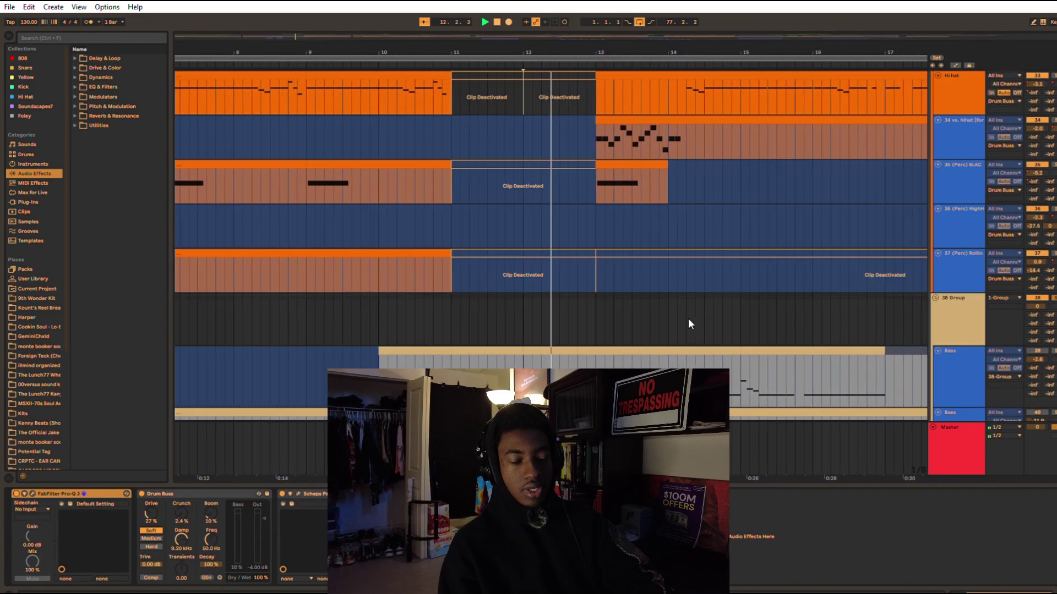
# Step: Look over the hi-hat, snare, Drum Buss and Midi group tracks while the arrangement plays
pyautogui.scroll(10, 841, 225)
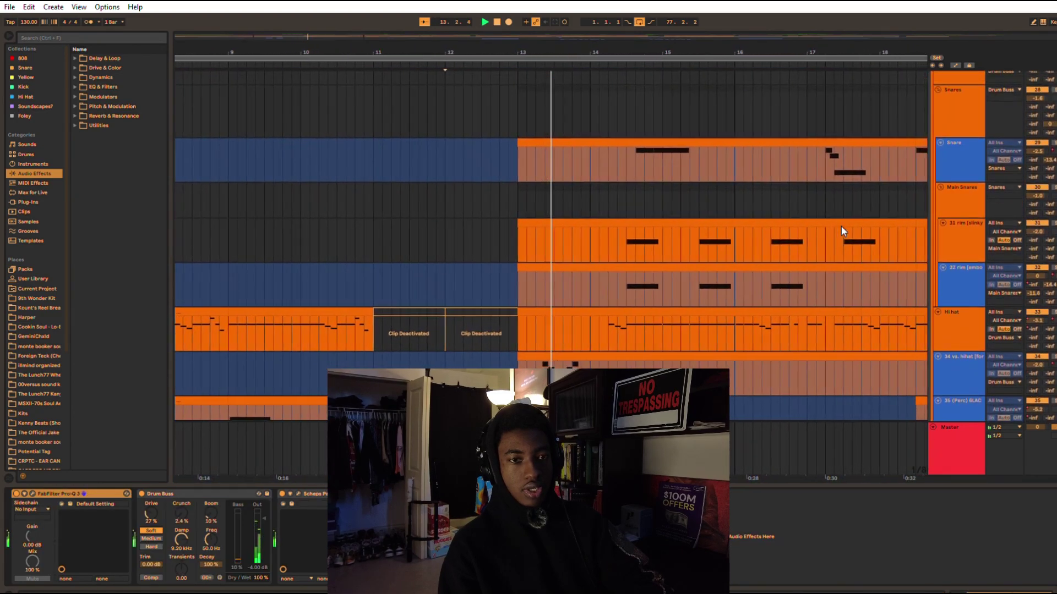
pyautogui.scroll(2, 841, 225)
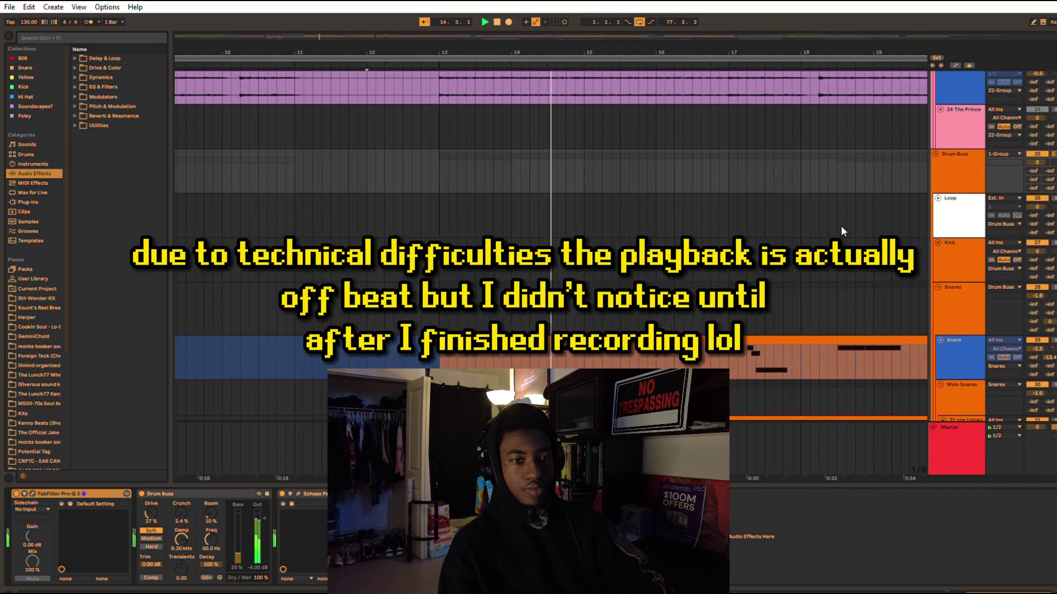
pyautogui.scroll(8, 841, 226)
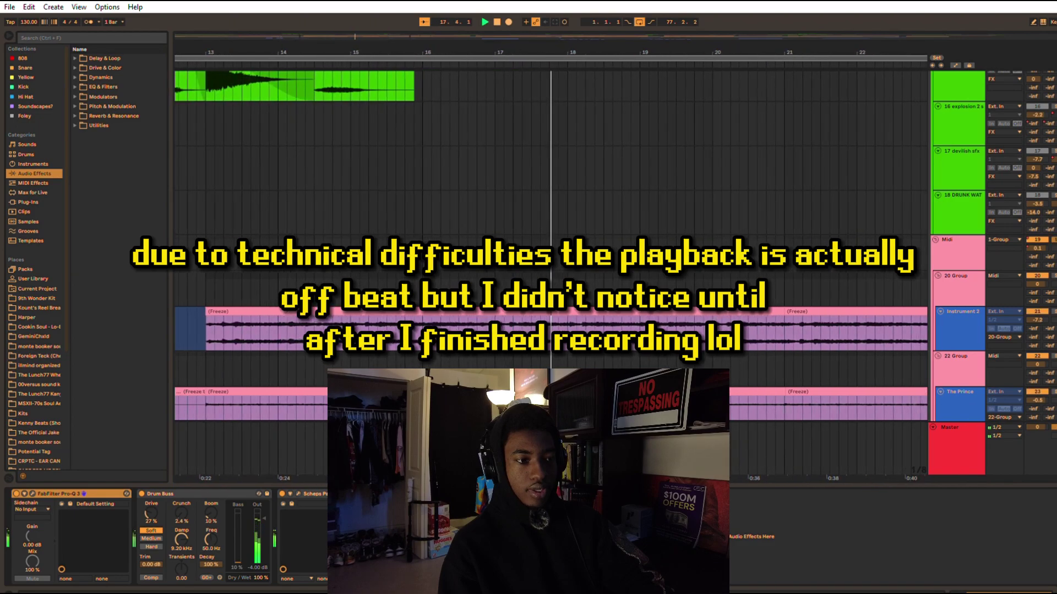
pyautogui.scroll(-3, 538, 352)
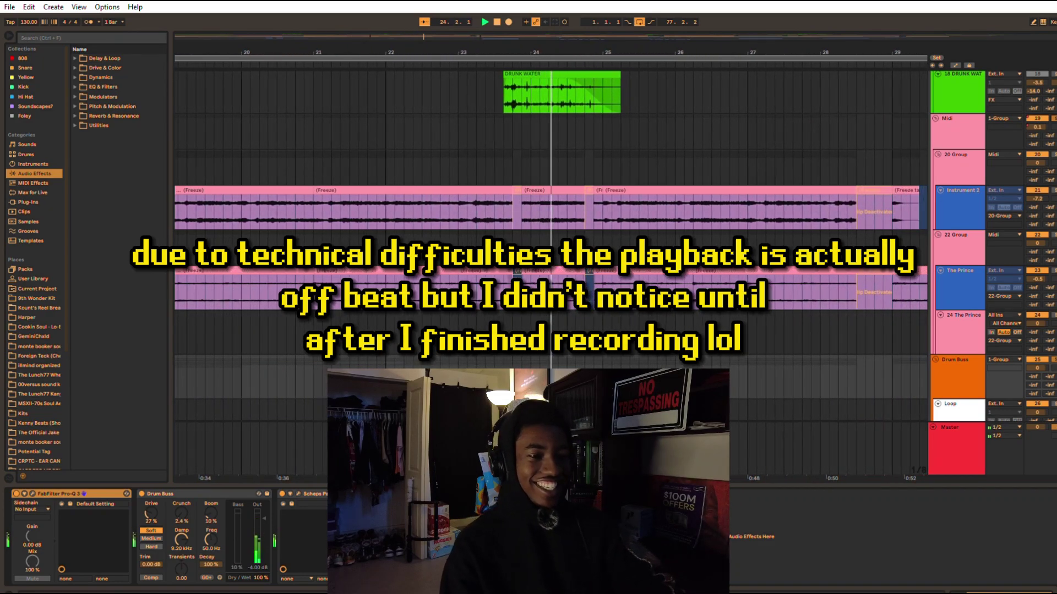
pyautogui.scroll(6, 588, 271)
pyautogui.scroll(-5, 589, 248)
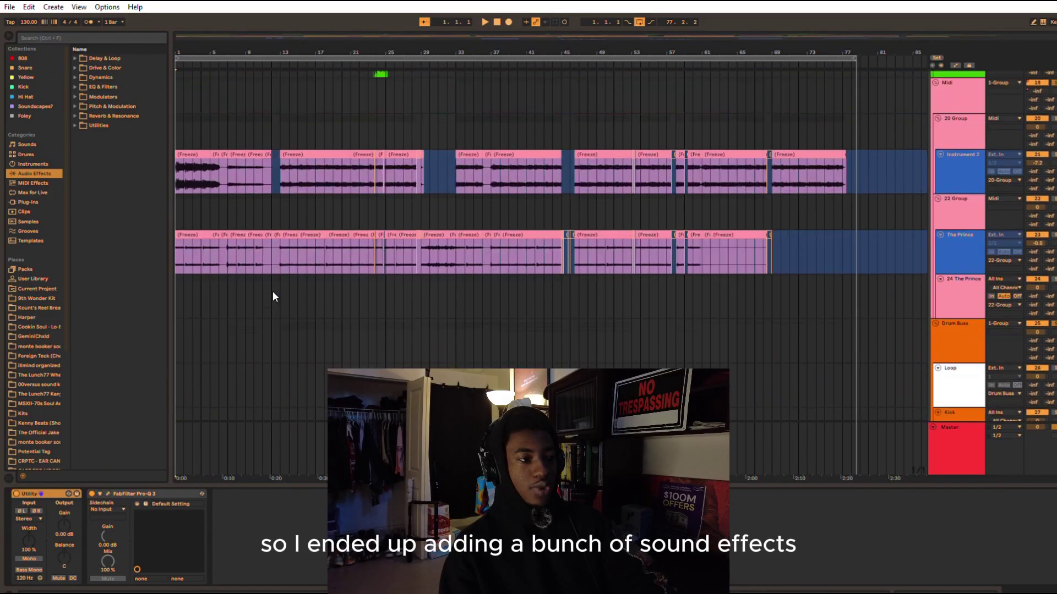
# Step: Hide the browser, device detail view and return tracks to enlarge the arrangement around the FX tracks
pyautogui.scroll(10, 272, 292)
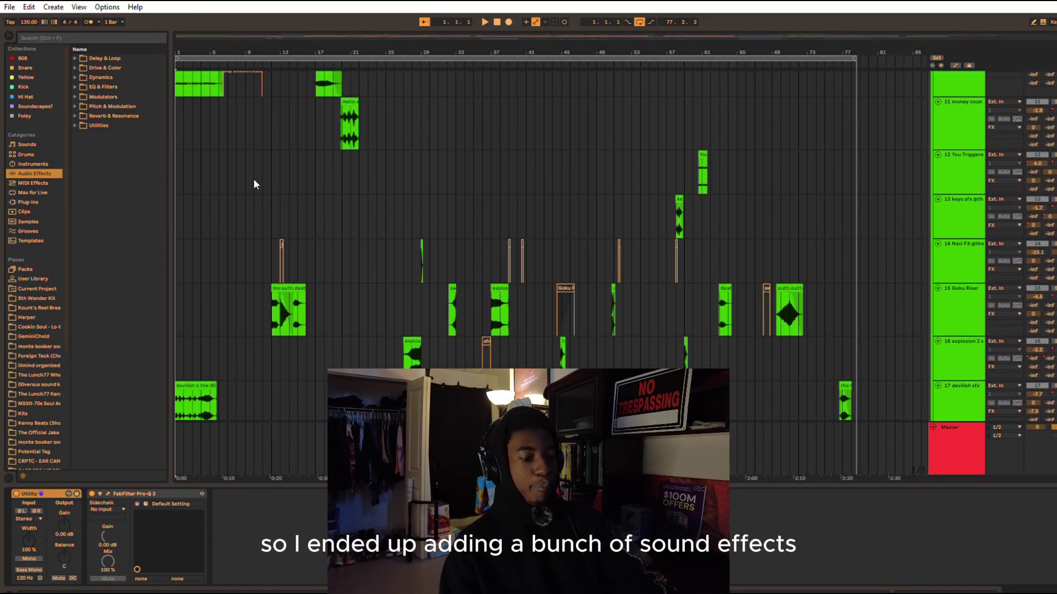
pyautogui.hotkey('ctrl', 'alt', 'l')
pyautogui.hotkey('ctrl', 'alt', 'r')
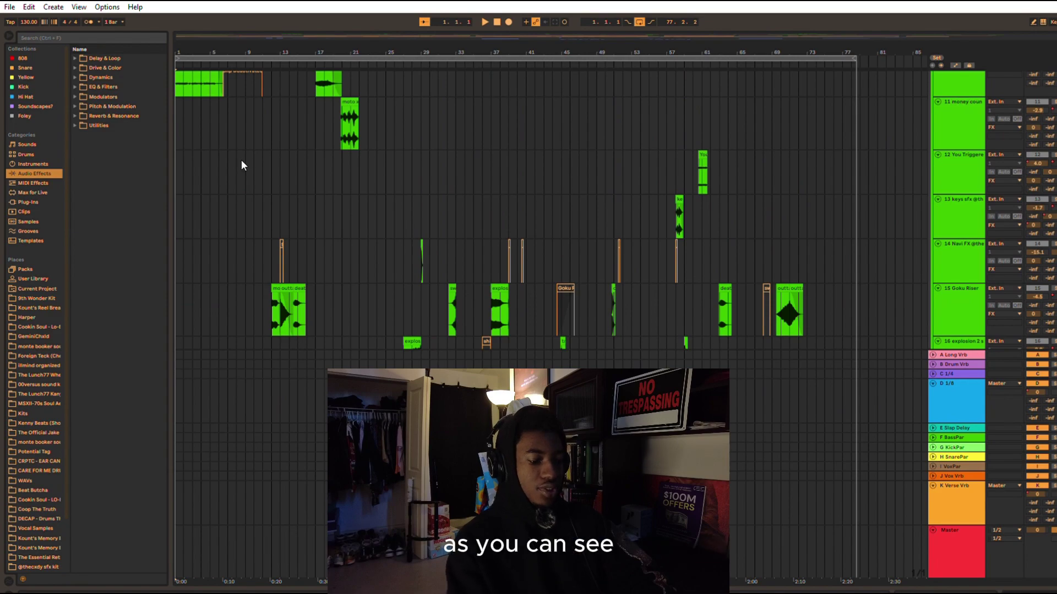
pyautogui.hotkey('ctrl', 'alt', 'r')
pyautogui.hotkey('ctrl', 'alt', 'b')
pyautogui.scroll(3, 246, 164)
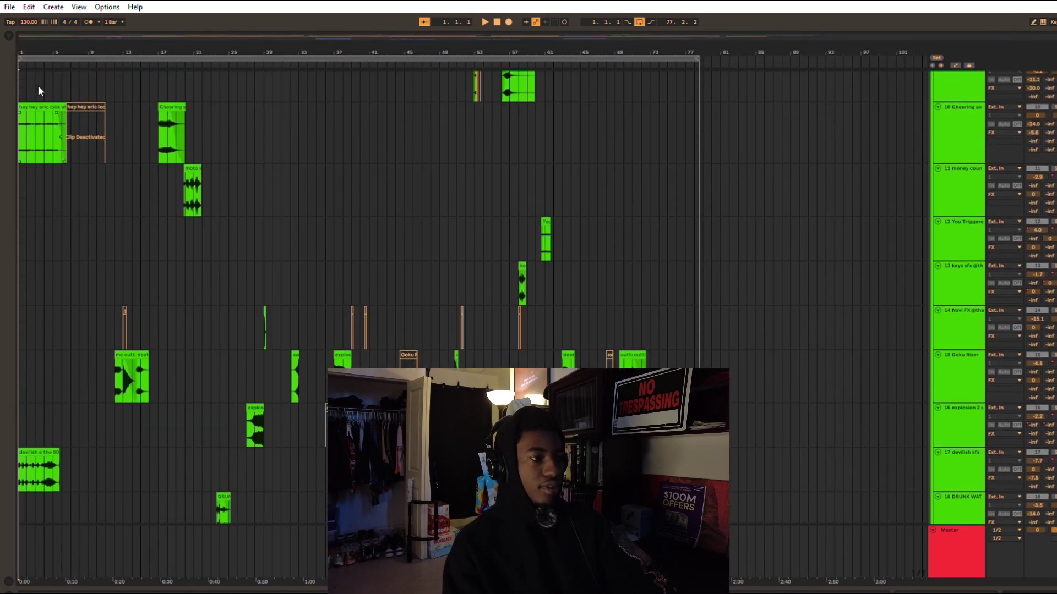
# Step: Highlight the sound effect clips from bar 3 across the FX tracks, clear the selection and examine the whole FX group
pyautogui.moveTo(232, 266); pyautogui.dragTo(695, 520)
pyautogui.scroll(3, 425, 289)
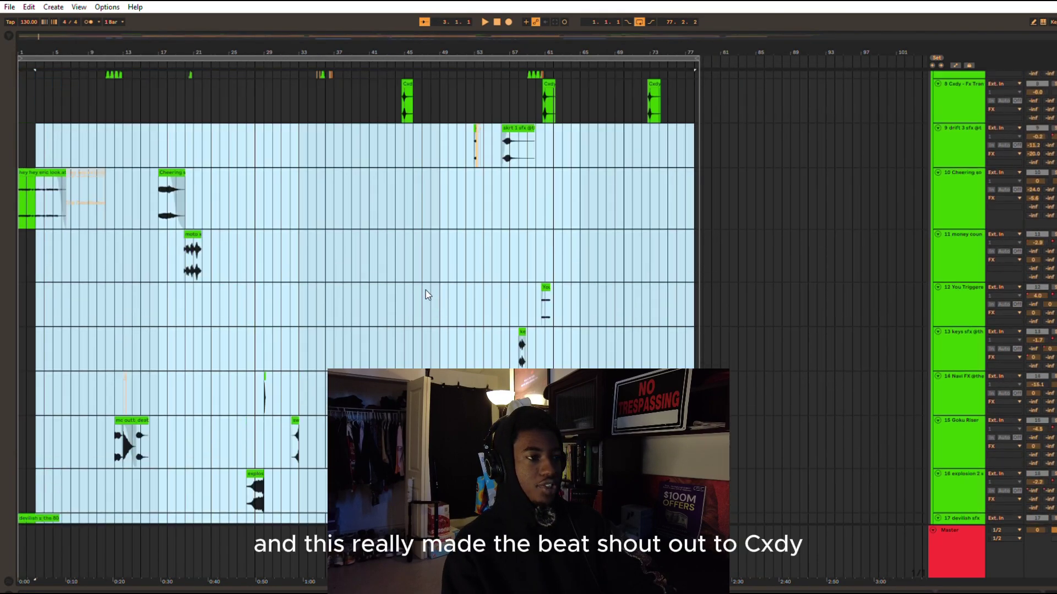
pyautogui.scroll(5, 222, 188)
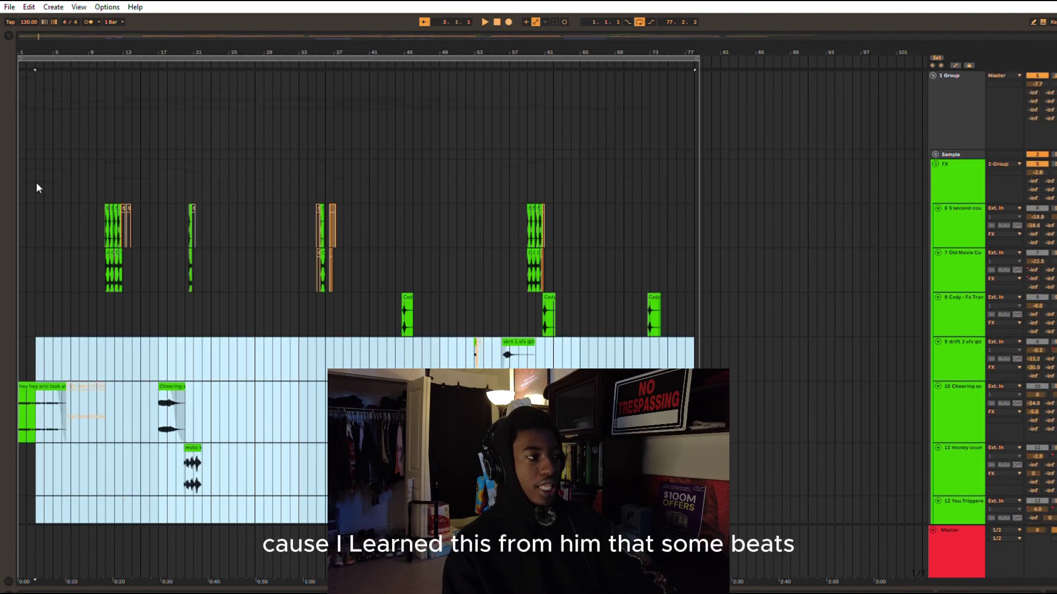
pyautogui.click(21, 174)
pyautogui.scroll(-3, 130, 283)
pyautogui.scroll(-6, 130, 283)
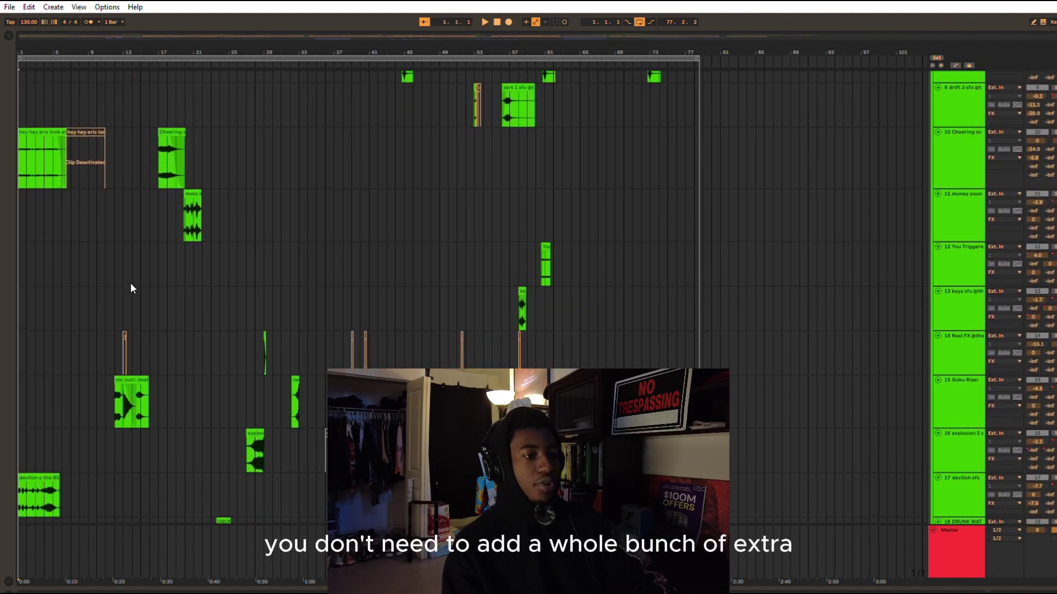
pyautogui.scroll(8, 612, 356)
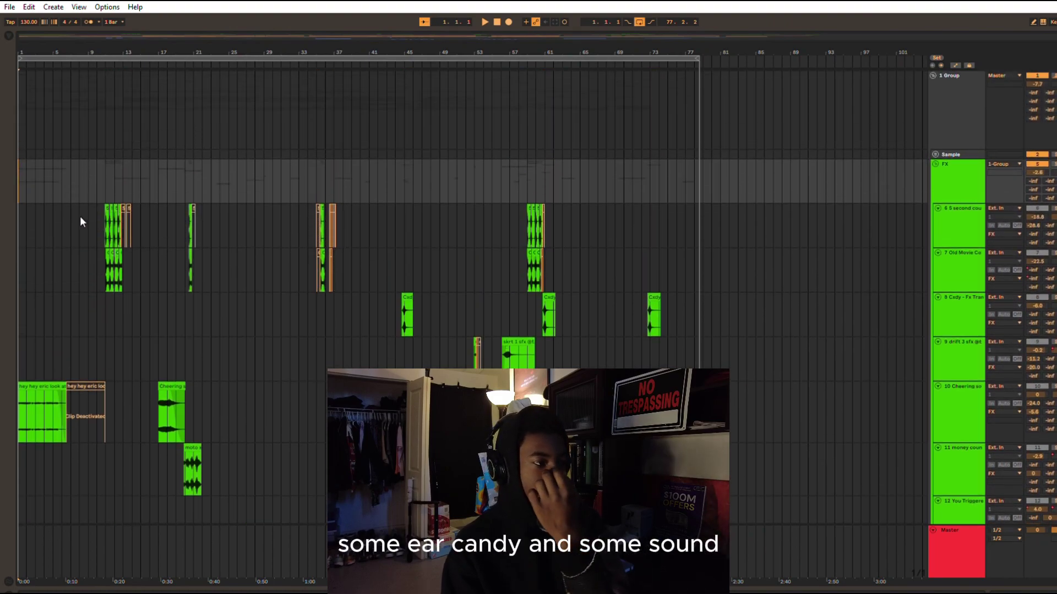
pyautogui.scroll(-1, 207, 372)
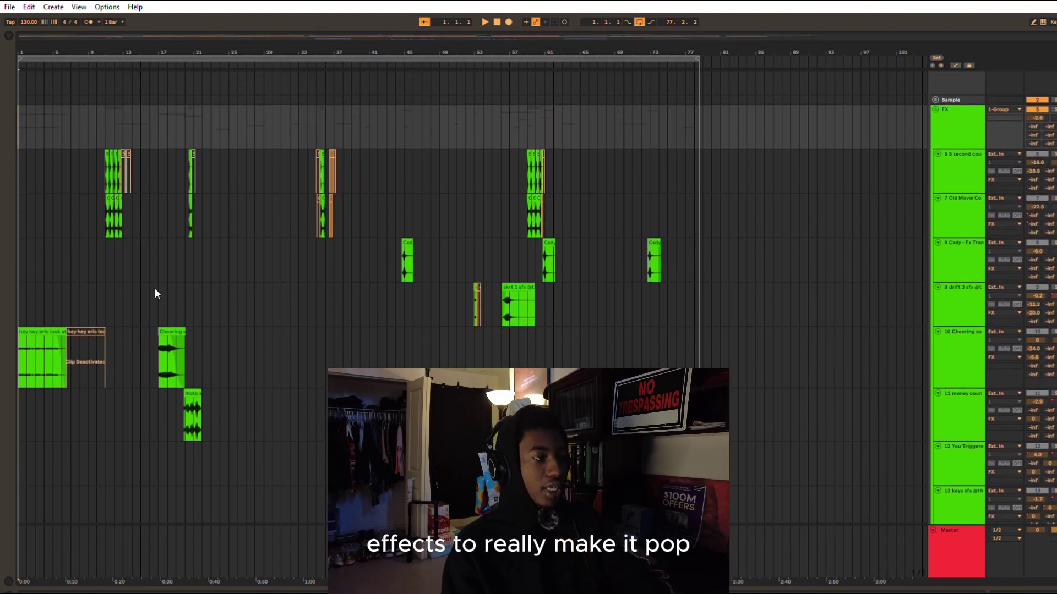
pyautogui.scroll(-9, 97, 276)
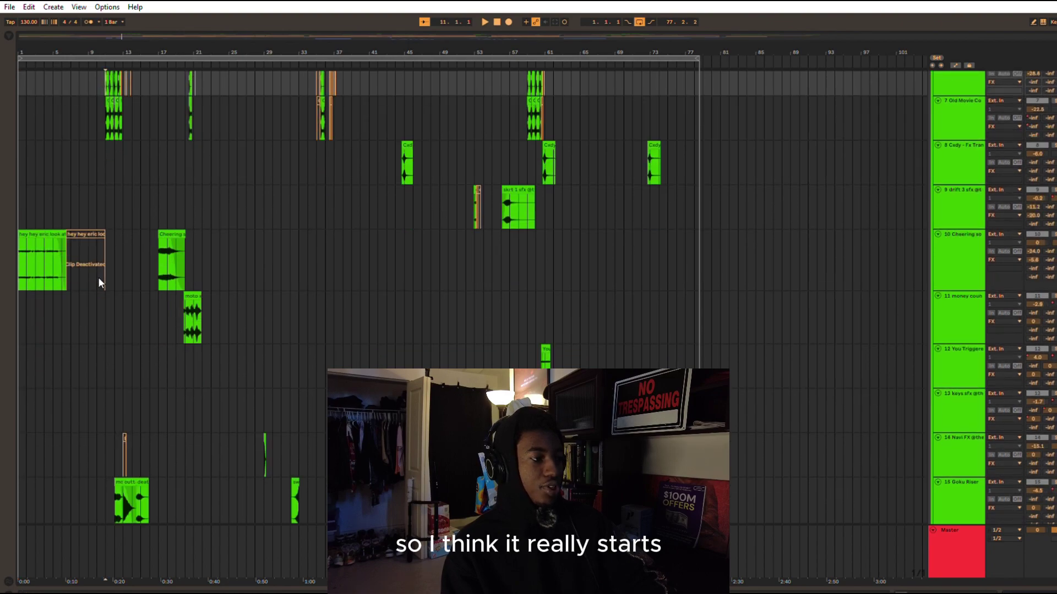
# Step: Select the devilish sfx clip at the start of track 17 and play the intro from the beginning
pyautogui.click(30, 275)
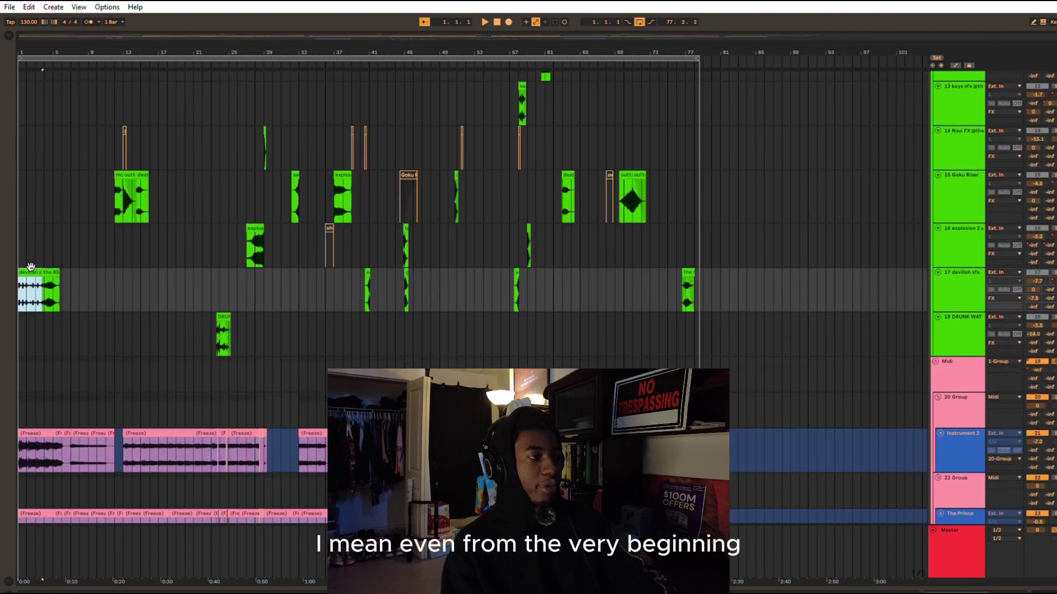
pyautogui.scroll(4, 31, 275)
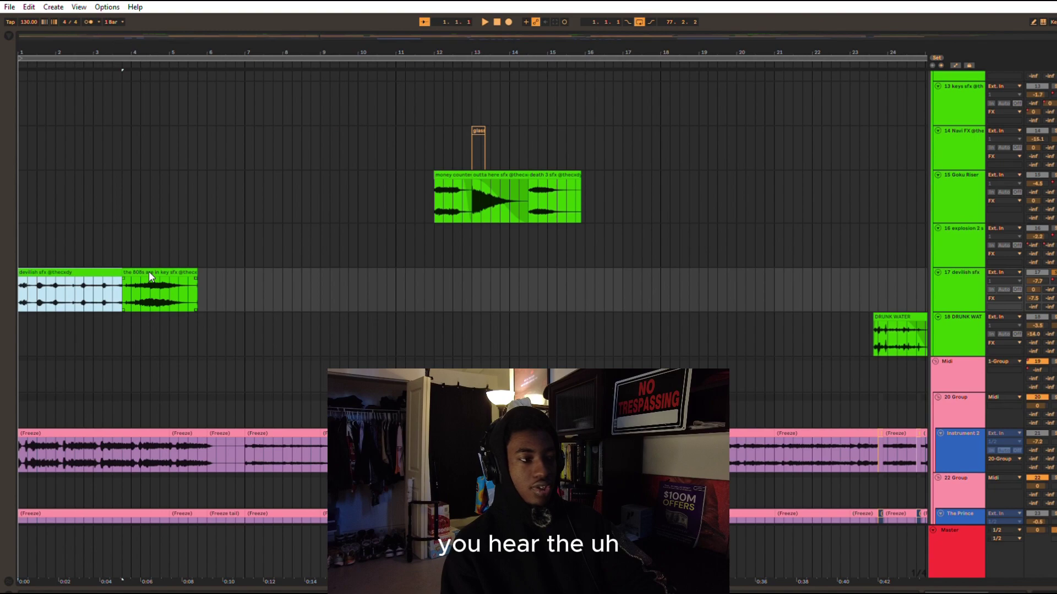
pyautogui.press('space')
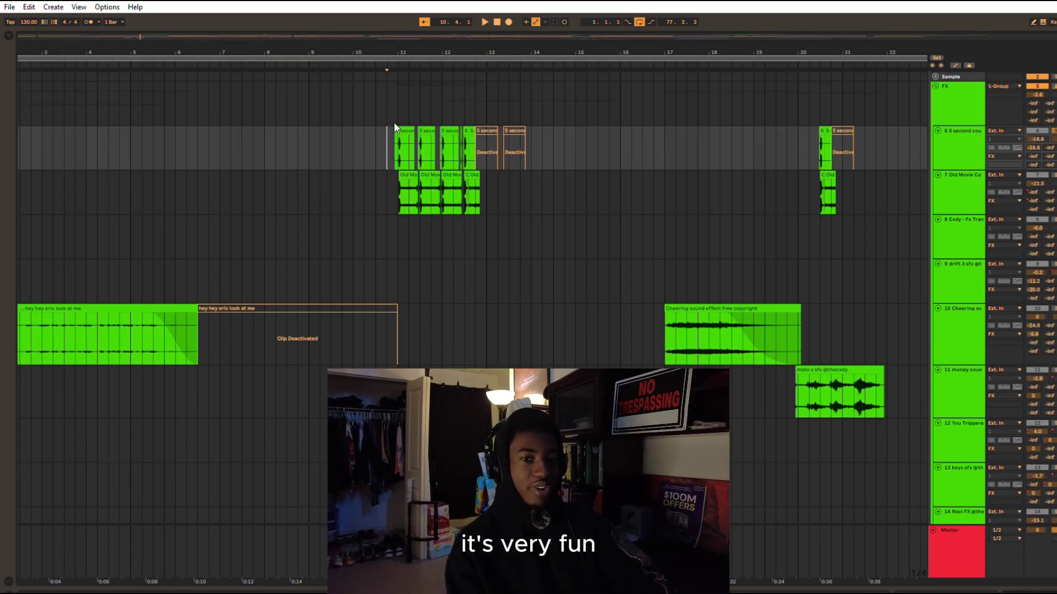
# Step: Select the FX group, play its sound effects from just before bar 11, and audition the "outta here sfx" clip on the Goku Riser track
pyautogui.click(956, 96)
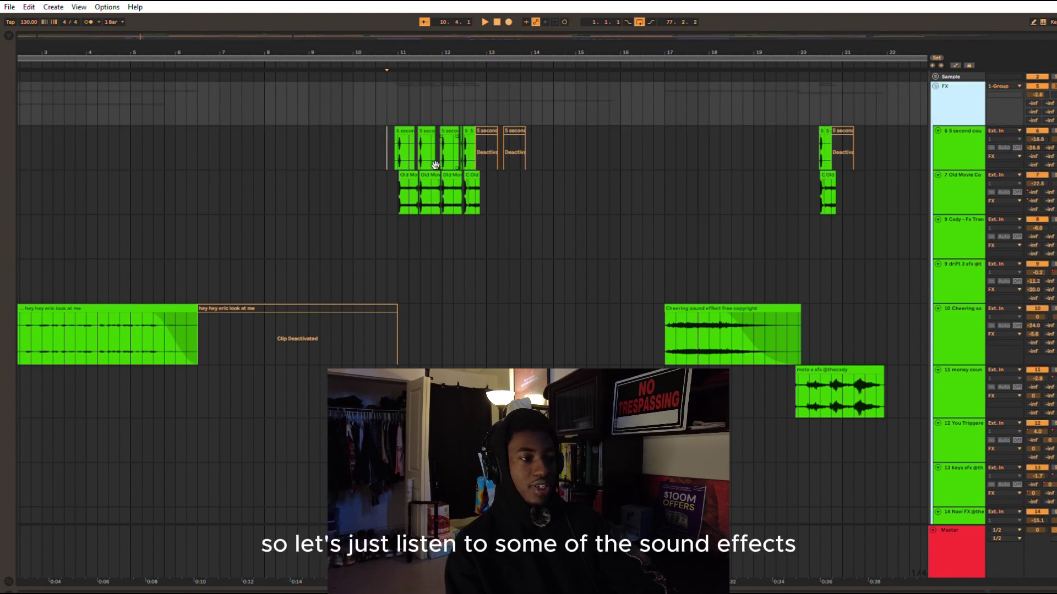
pyautogui.press('space')
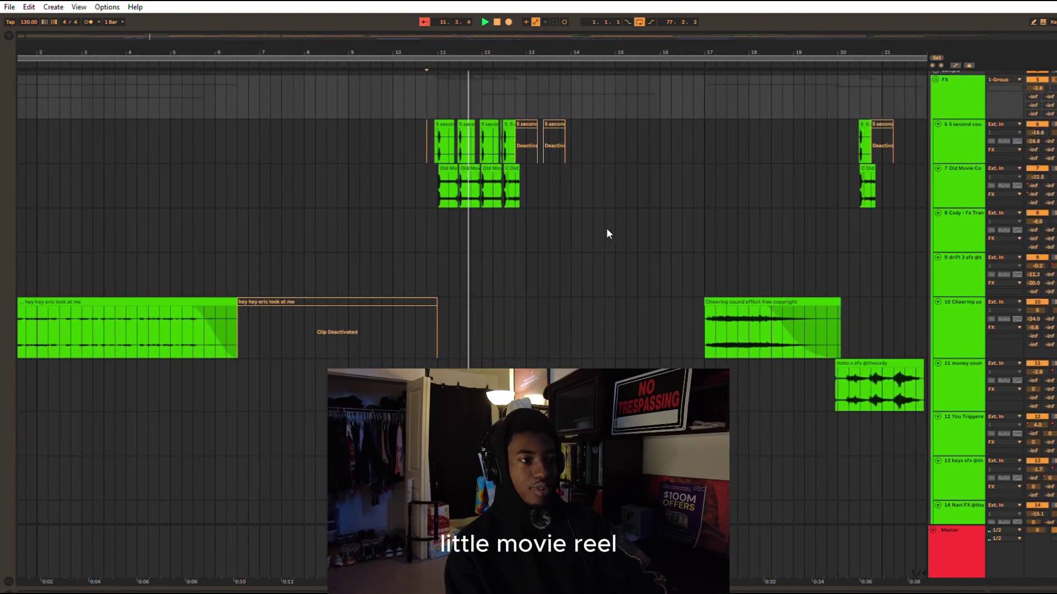
pyautogui.scroll(-1, 550, 220)
pyautogui.scroll(-4, 536, 208)
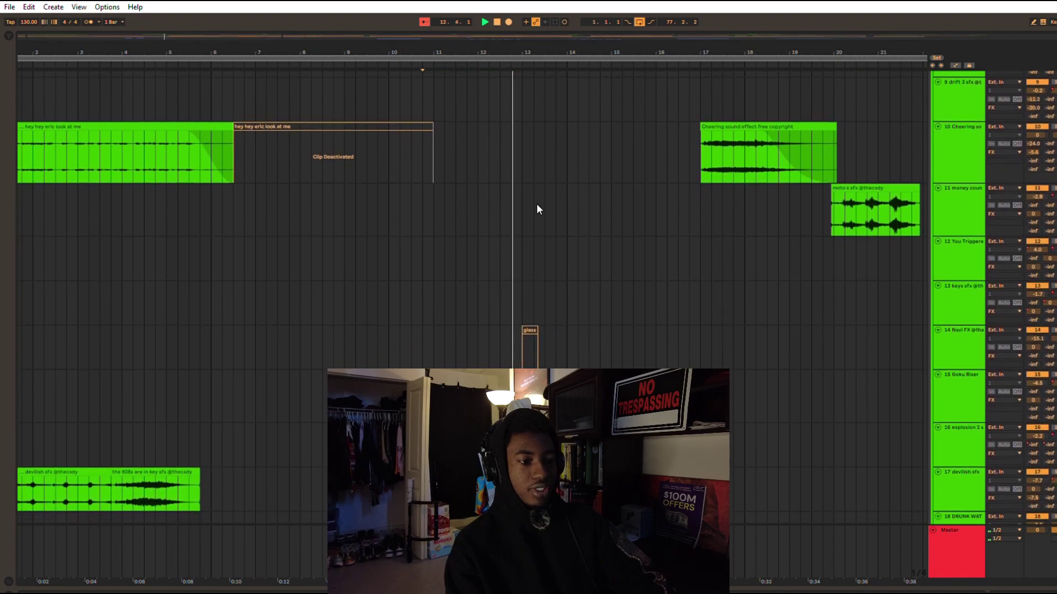
pyautogui.scroll(-1, 541, 363)
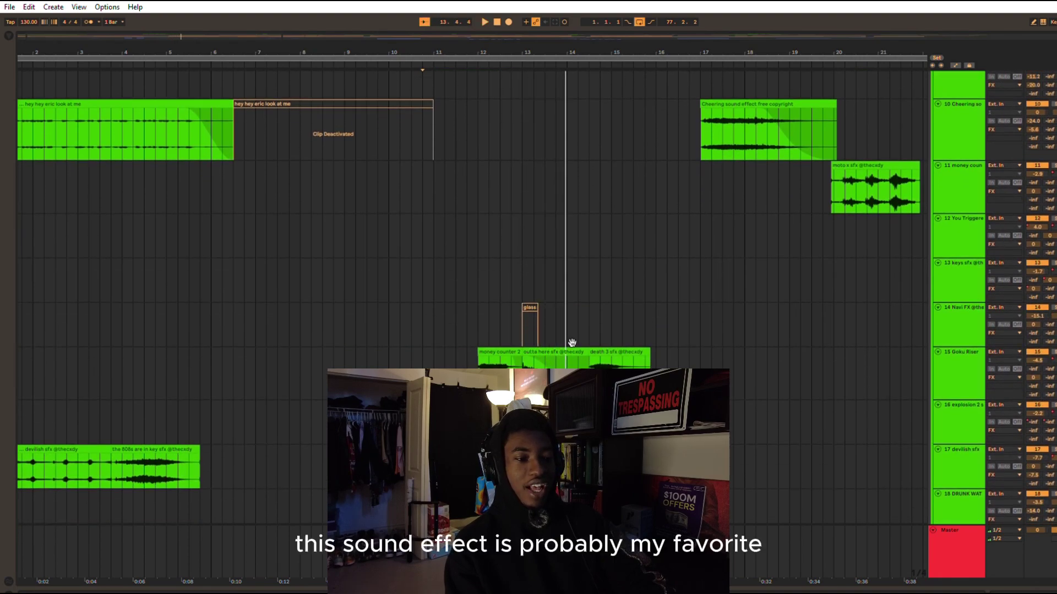
pyautogui.click(572, 352)
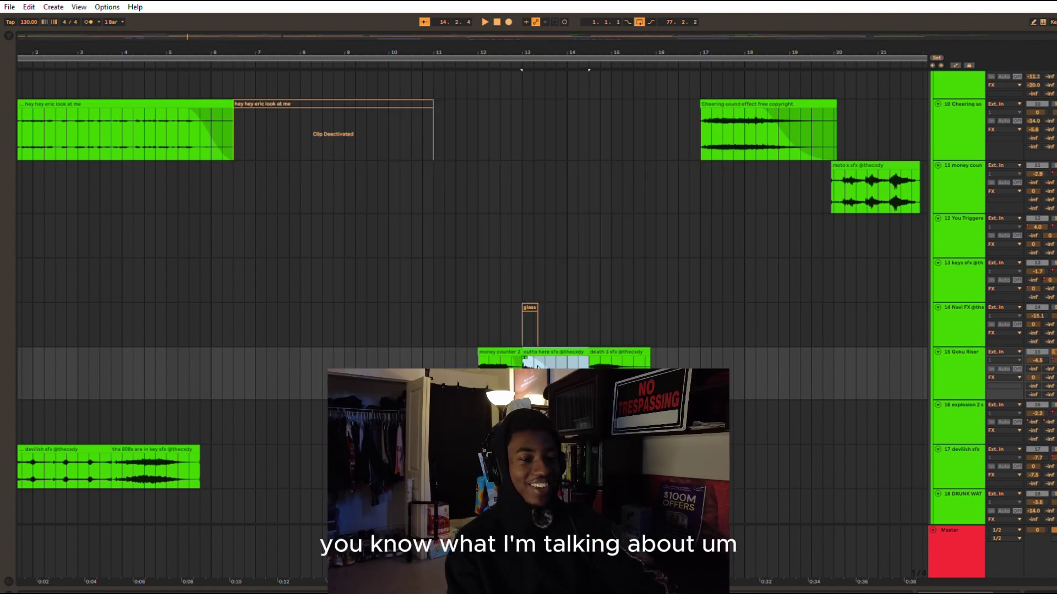
pyautogui.press('space')
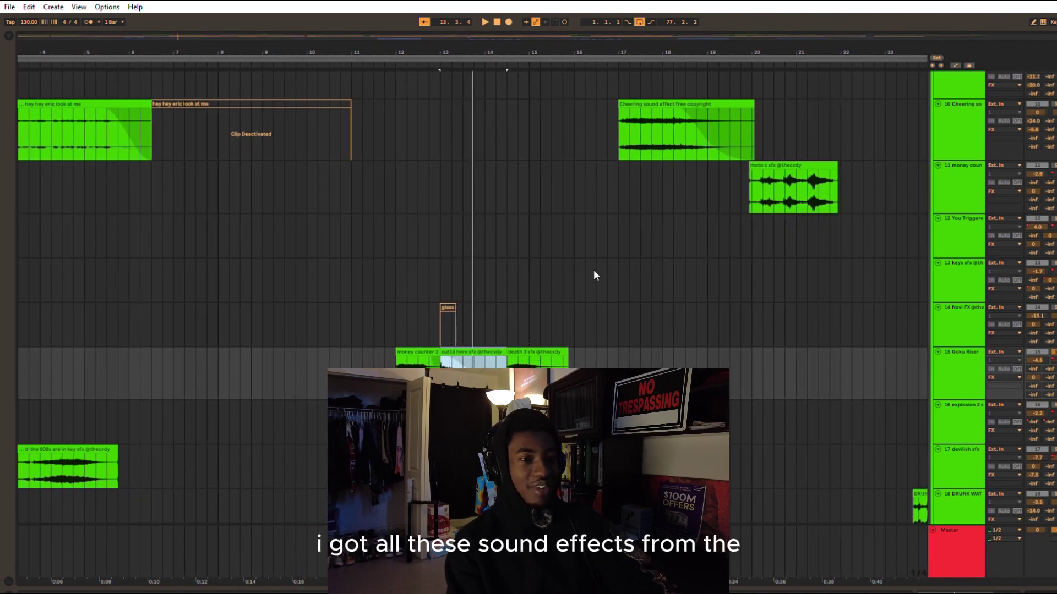
# Step: Select the "Cheering sound effect free copyright" clip at bar 17 and play the arrangement from it
pyautogui.scroll(3, 633, 254)
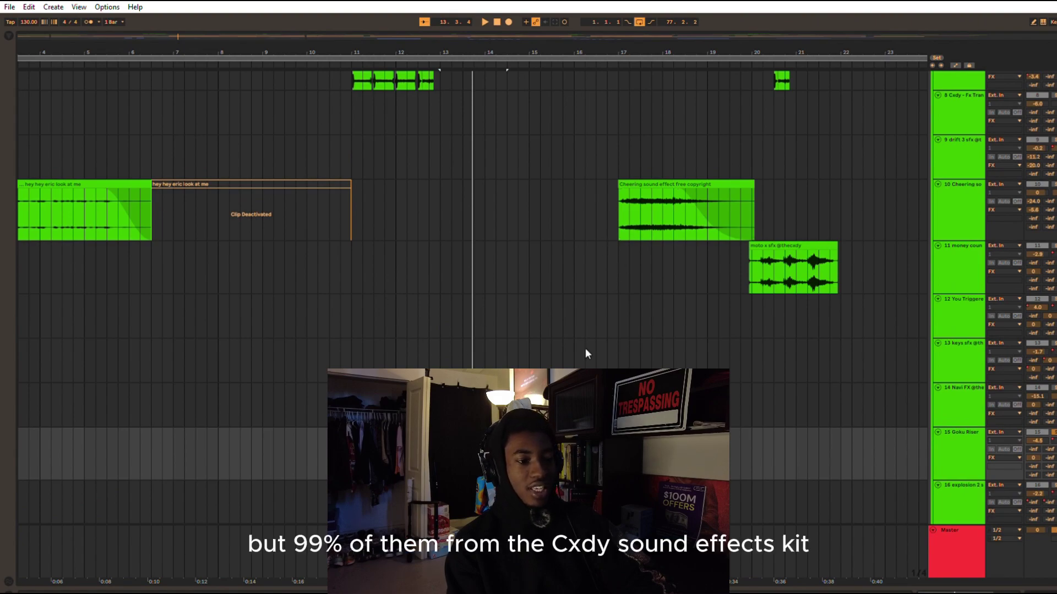
pyautogui.click(664, 181)
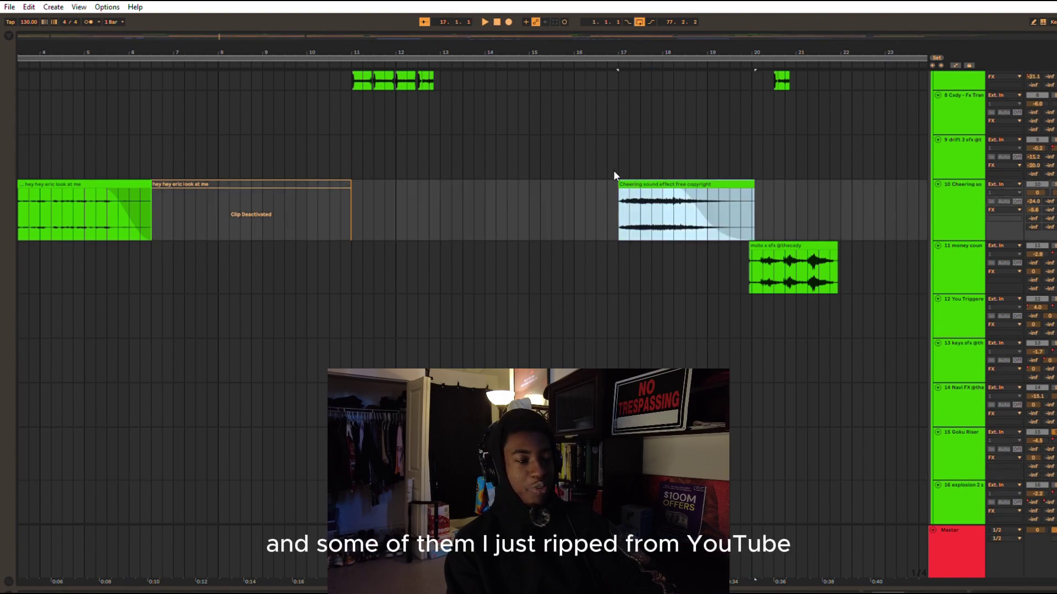
pyautogui.scroll(5, 504, 151)
pyautogui.press('space')
pyautogui.scroll(-10, 638, 322)
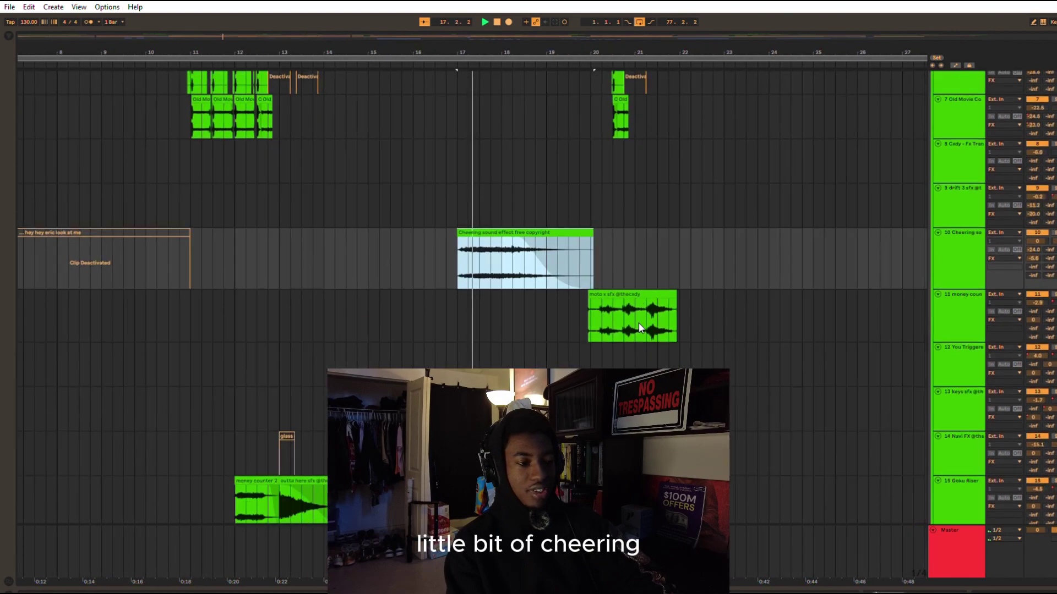
# Step: Select the moto sfx clip at bar 20 on track 11 and play the arrangement from it
pyautogui.scroll(10, 639, 328)
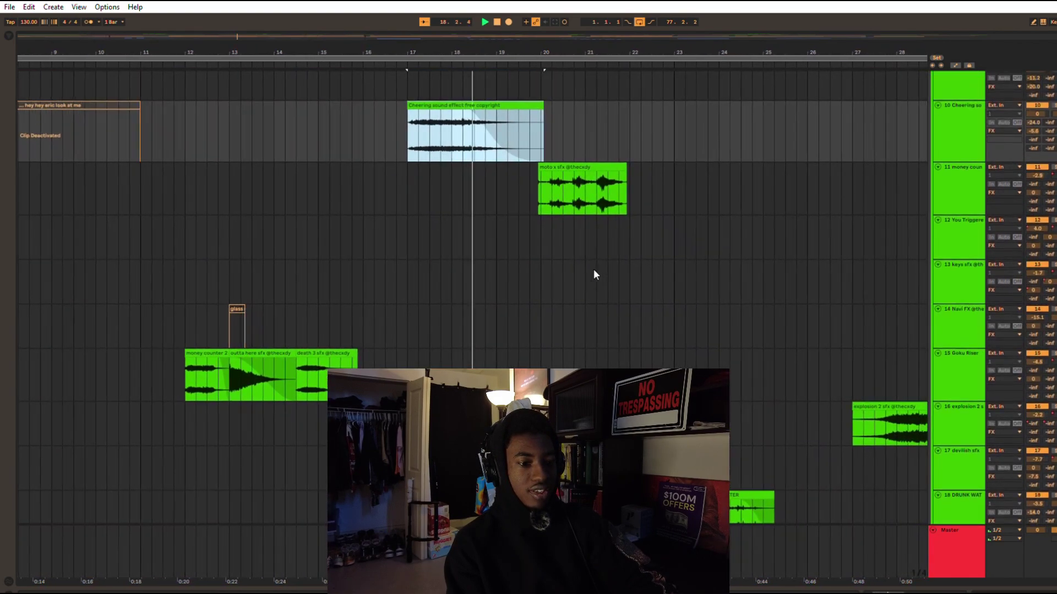
pyautogui.click(569, 164)
pyautogui.press('space')
pyautogui.press('space')
pyautogui.scroll(4, 565, 163)
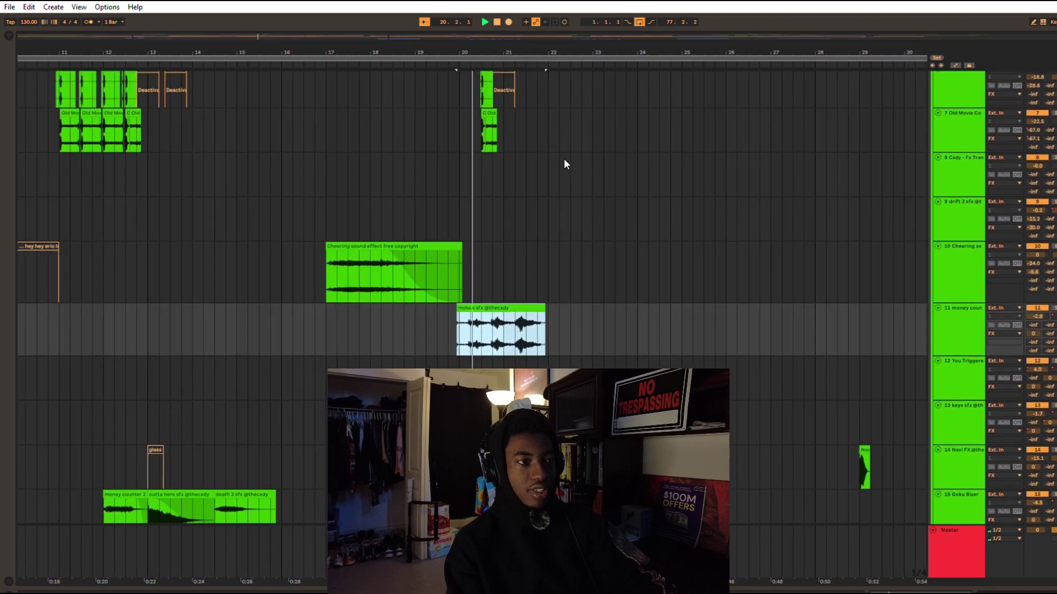
# Step: Play the sound effects from the explosion 2 sfx clip between bars 27 and 29
pyautogui.press('-')
pyautogui.press('-')
pyautogui.press('-')
pyautogui.scroll(-3, 564, 159)
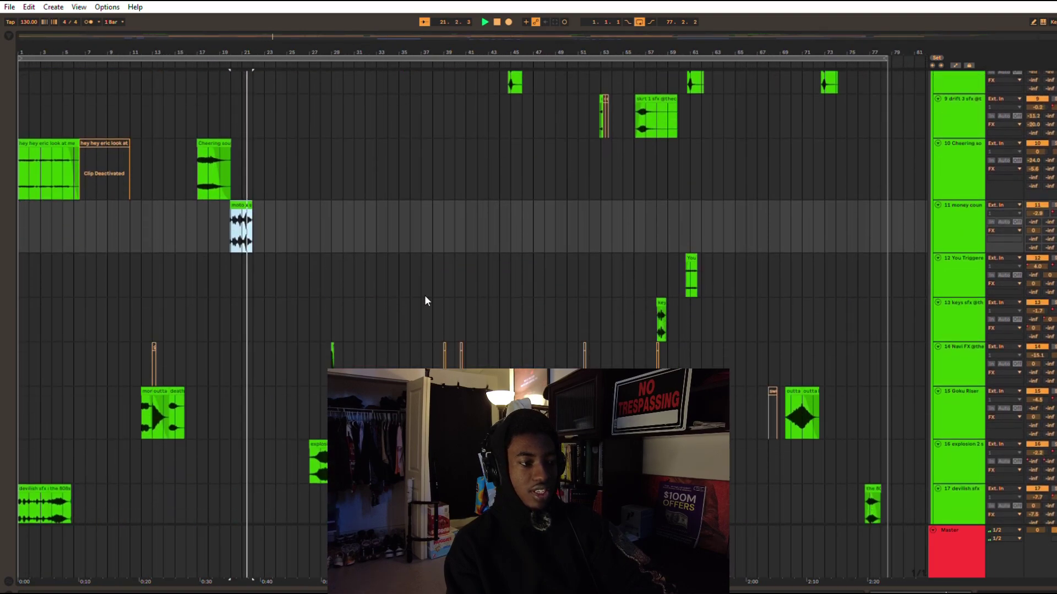
pyautogui.press('space')
pyautogui.scroll(5, 371, 360)
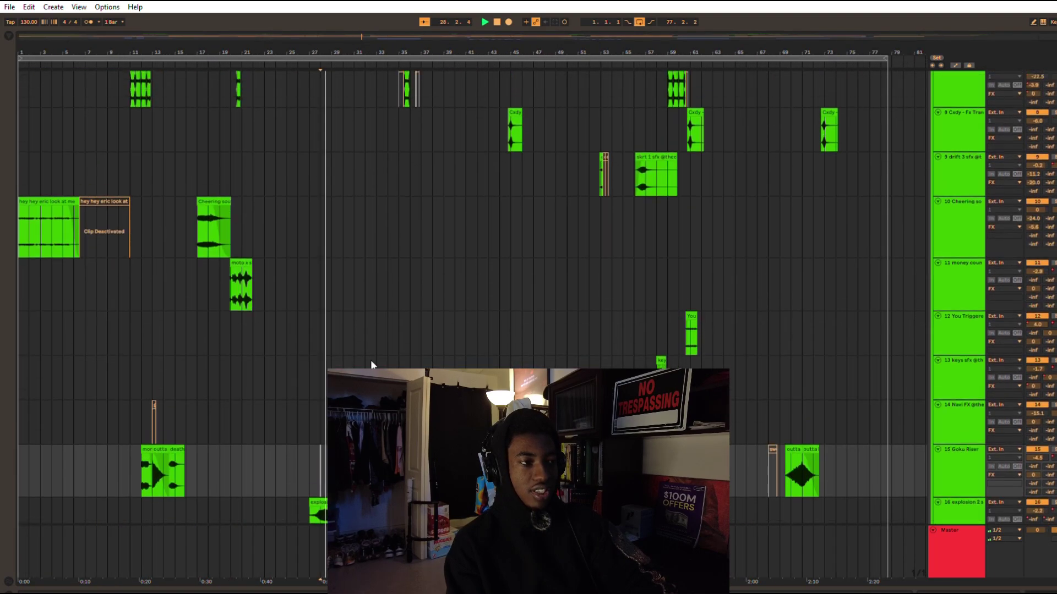
pyautogui.scroll(-4, 371, 360)
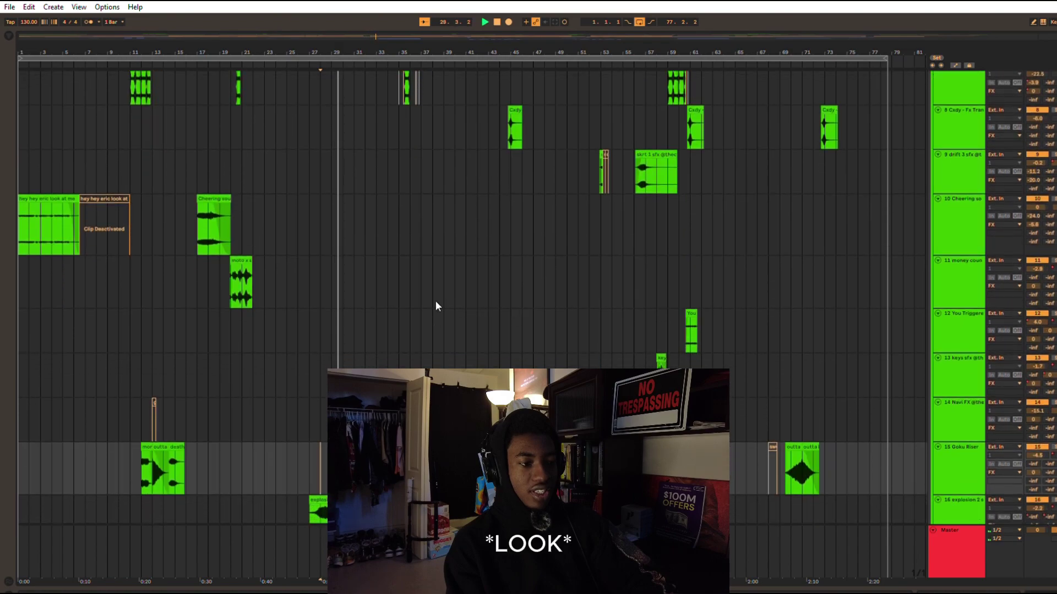
# Step: Inspect the short Navi FX clip at bar 29 on track 14 up close and stop playback
pyautogui.click(315, 418)
pyautogui.press('z')
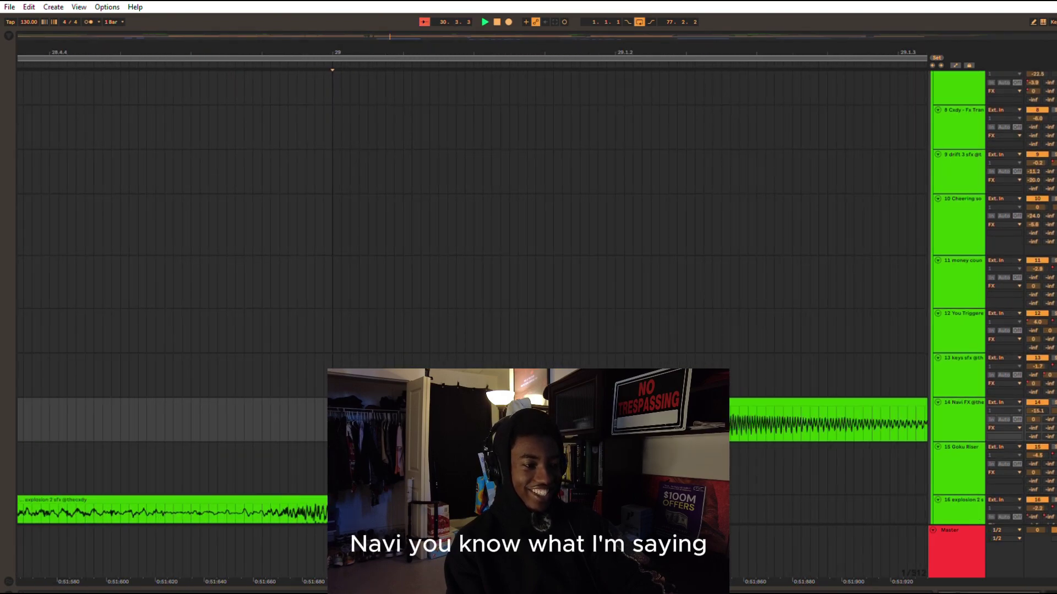
pyautogui.press('x')
pyautogui.keyDown('ctrl'); pyautogui.scroll(3, 670, 203); pyautogui.keyUp('ctrl')
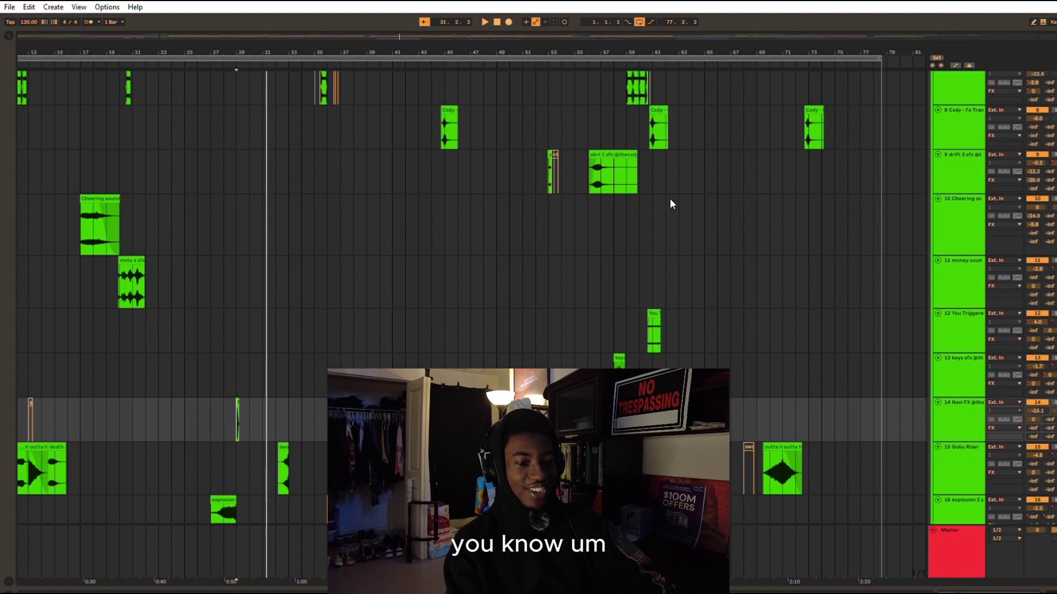
# Step: Set the playback start at bar 70 within the outta here sfx clips on the Goku Riser track
pyautogui.scroll(3, 669, 204)
pyautogui.scroll(-2, 781, 414)
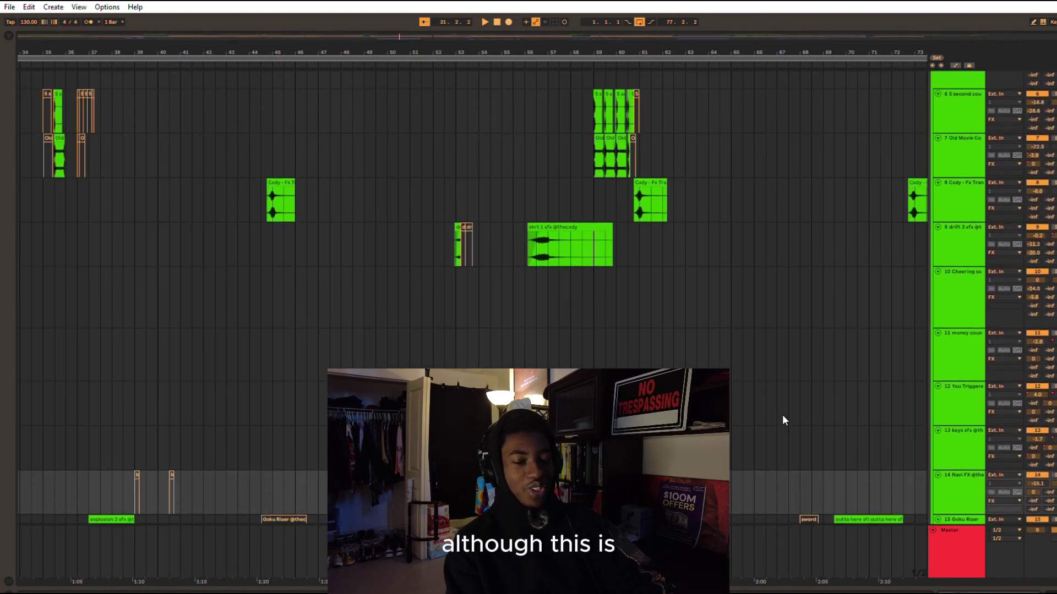
pyautogui.hscroll(2, 781, 414)
pyautogui.click(782, 484)
pyautogui.scroll(-3, 767, 477)
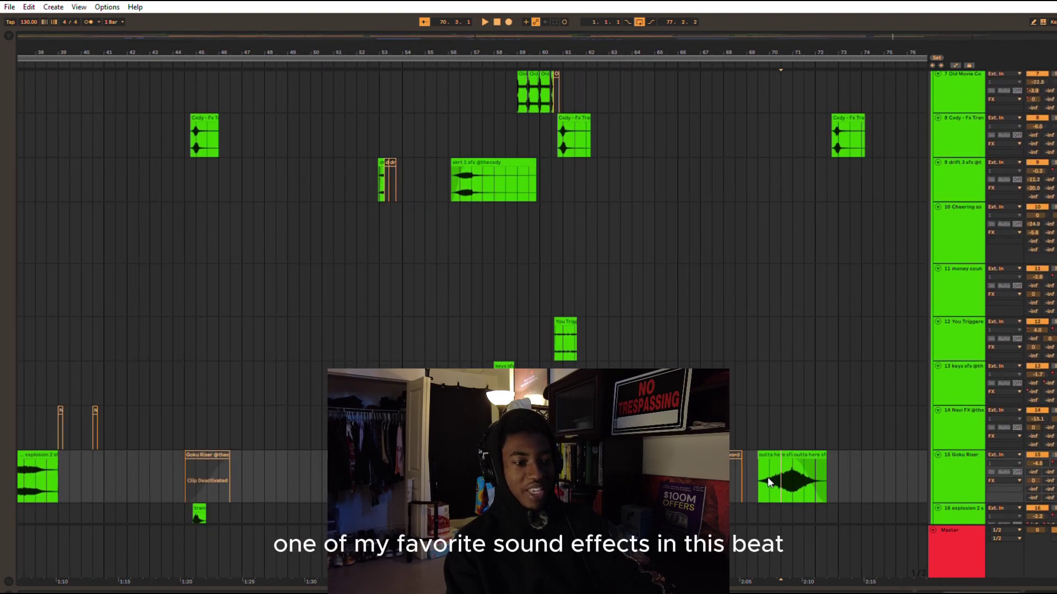
# Step: Select the "You Triggered my Trap Card" clip on track 12 and play it
pyautogui.keyDown('ctrl'); pyautogui.scroll(5, 606, 355); pyautogui.keyUp('ctrl')
pyautogui.hscroll(-2, 570, 318)
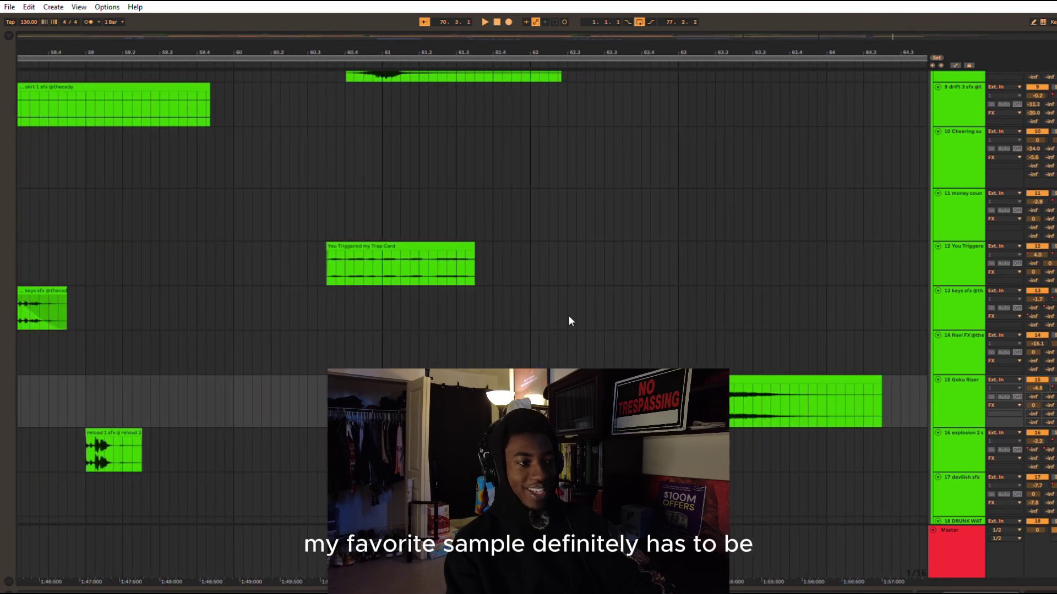
pyautogui.click(395, 242)
pyautogui.press('space')
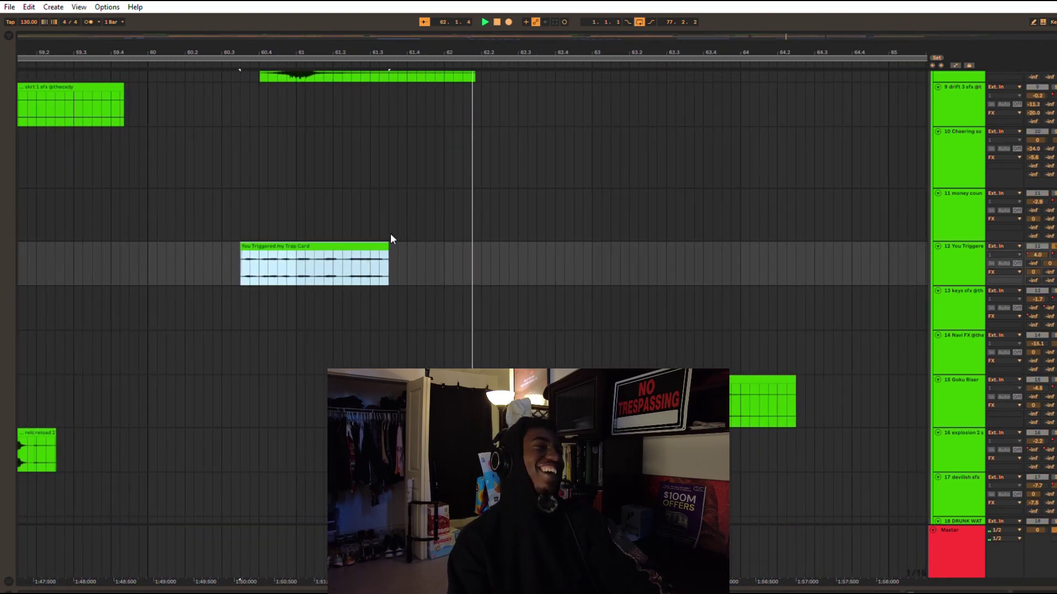
# Step: Stop playback and set the playback start at the last Cody FX transition clip, just before bar 73 on track 8
pyautogui.scroll(-5, 527, 293)
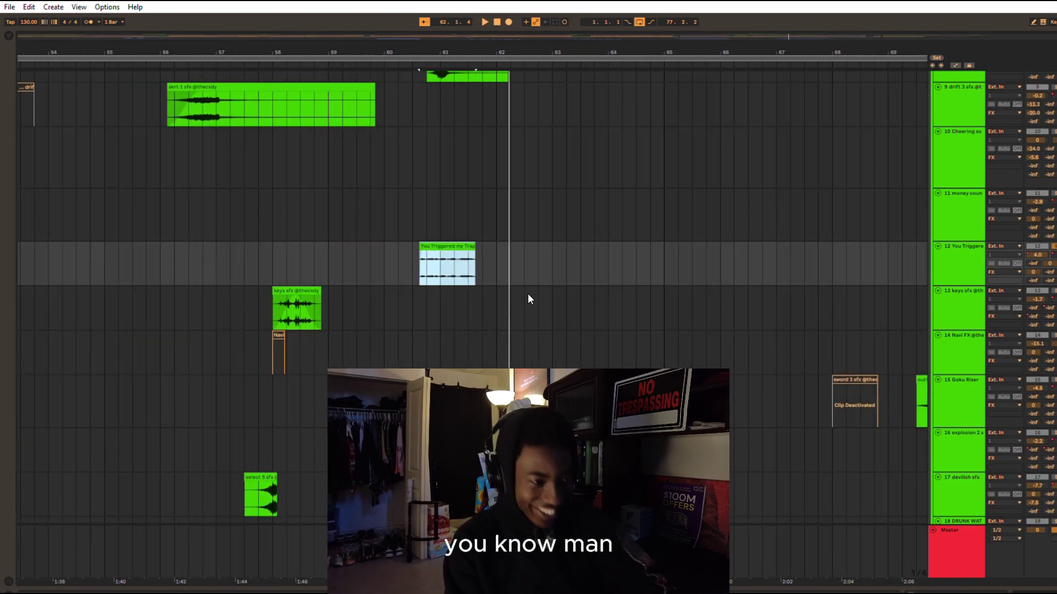
pyautogui.scroll(1, 527, 292)
pyautogui.scroll(5, 527, 293)
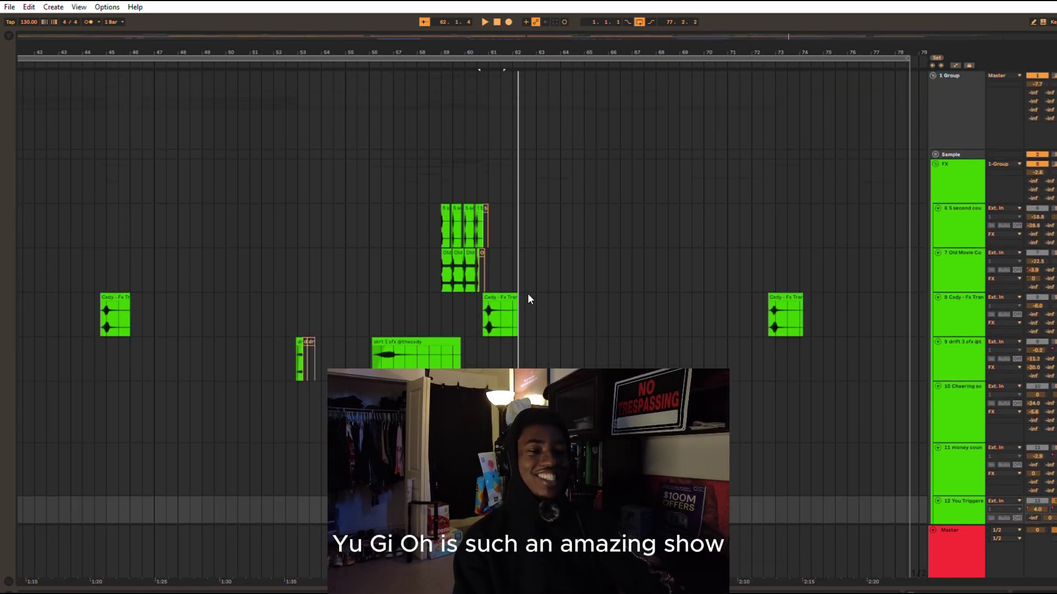
pyautogui.scroll(-2, 527, 293)
pyautogui.click(773, 233)
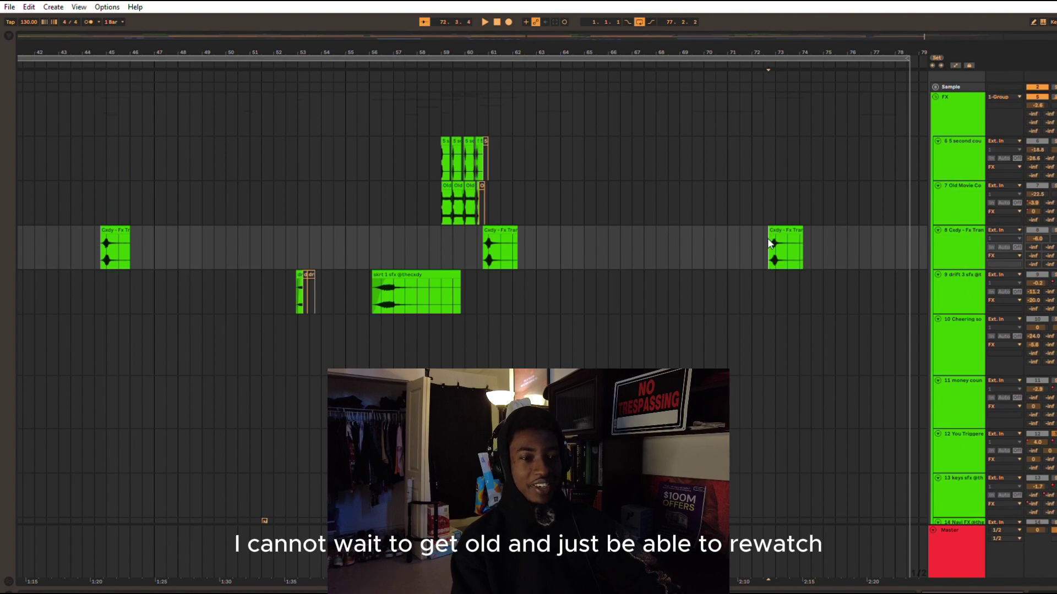
# Step: Review the whole arrangement across the FX and Midi groups, from the sound effects to the frozen instrument tracks
pyautogui.scroll(-4, 767, 238)
pyautogui.scroll(-1, 732, 283)
pyautogui.scroll(-6, 732, 284)
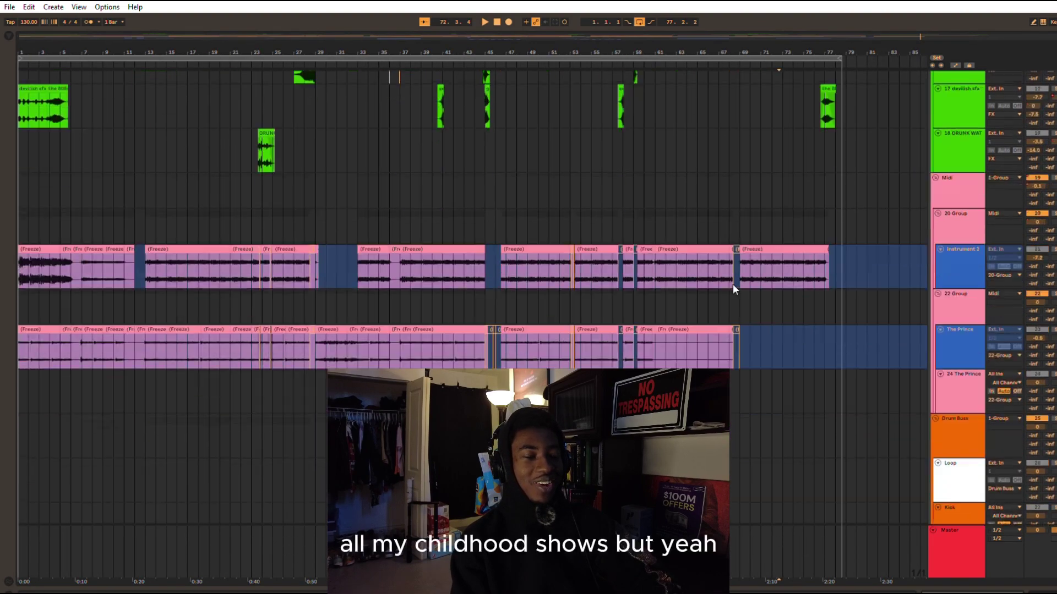
pyautogui.scroll(5, 555, 293)
pyautogui.scroll(8, 555, 299)
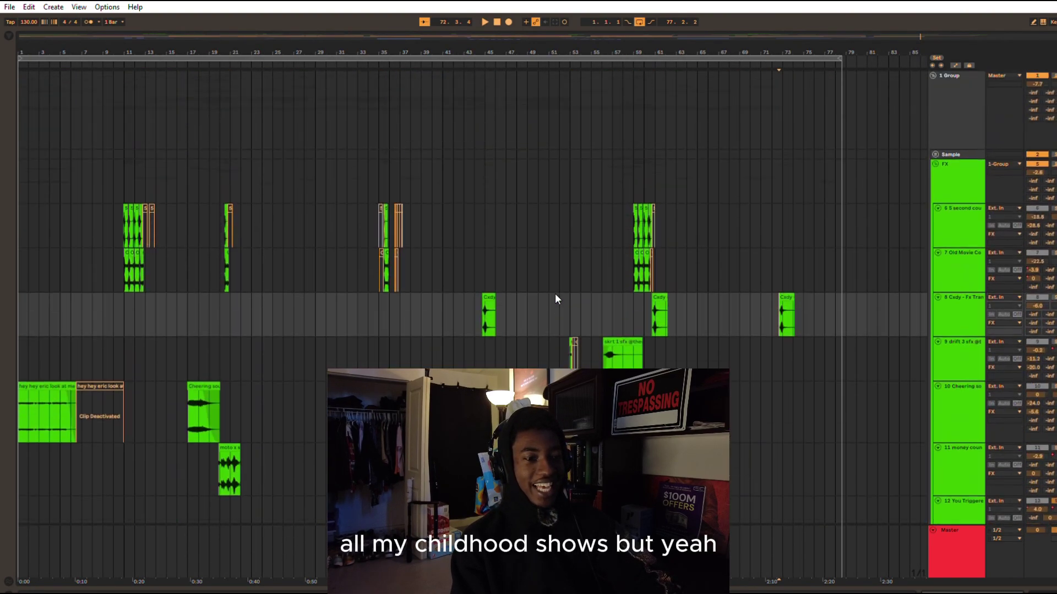
pyautogui.scroll(-3, 555, 299)
pyautogui.scroll(-4, 655, 121)
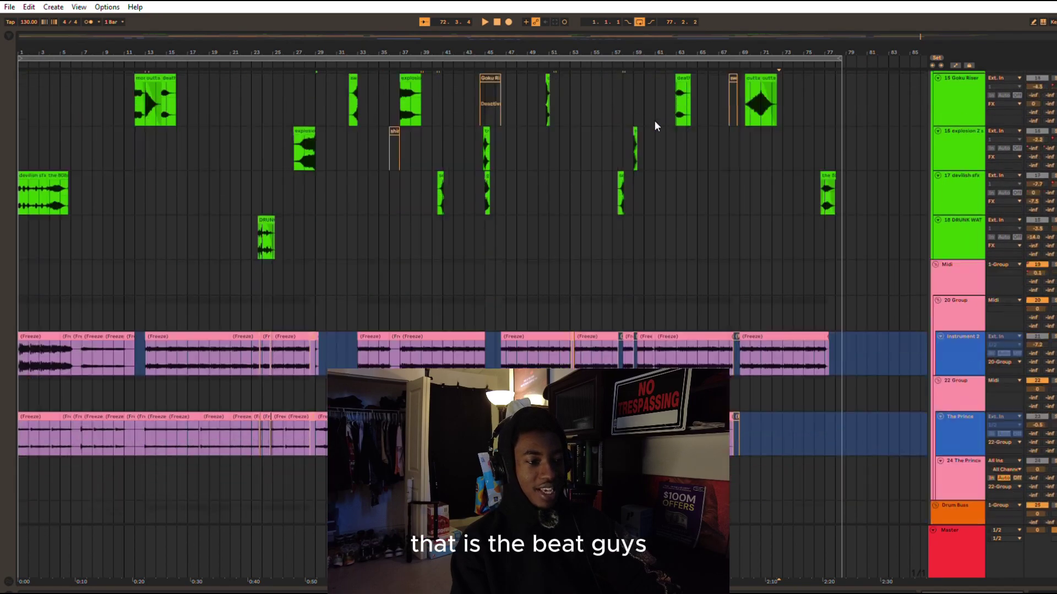